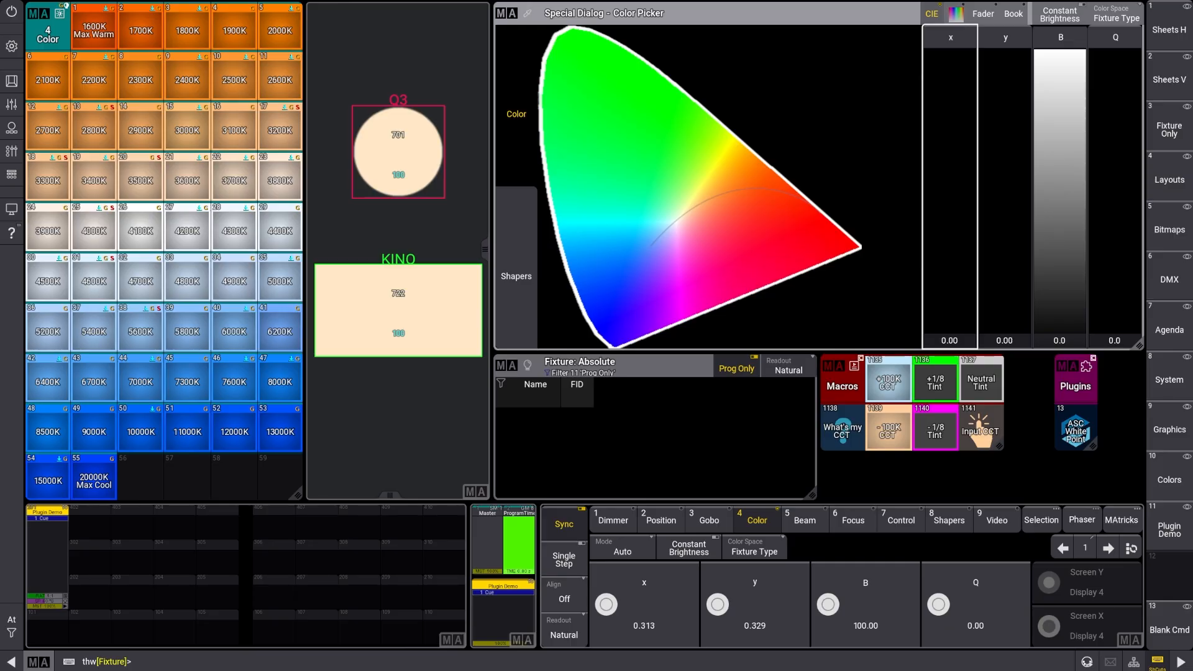
Select the Q3 fixture and adjust its CIE color, ending at about x 0.29, y 0.32
left_click(398, 152)
left_click(944, 233)
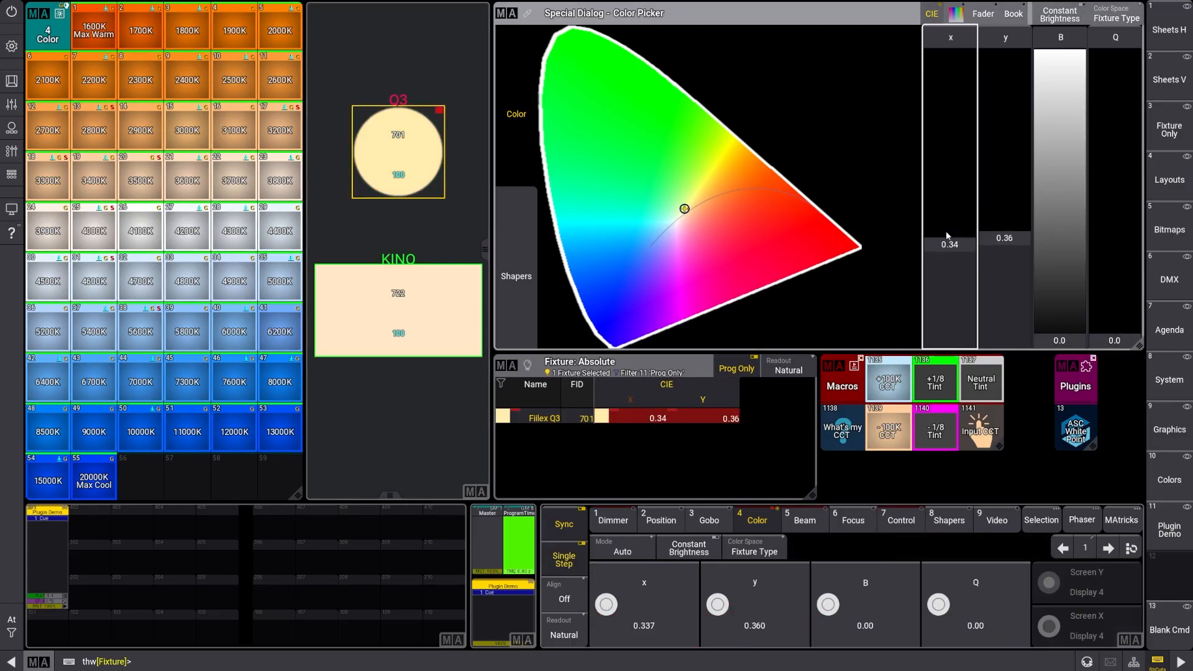
left_click_drag(947, 235, 948, 213)
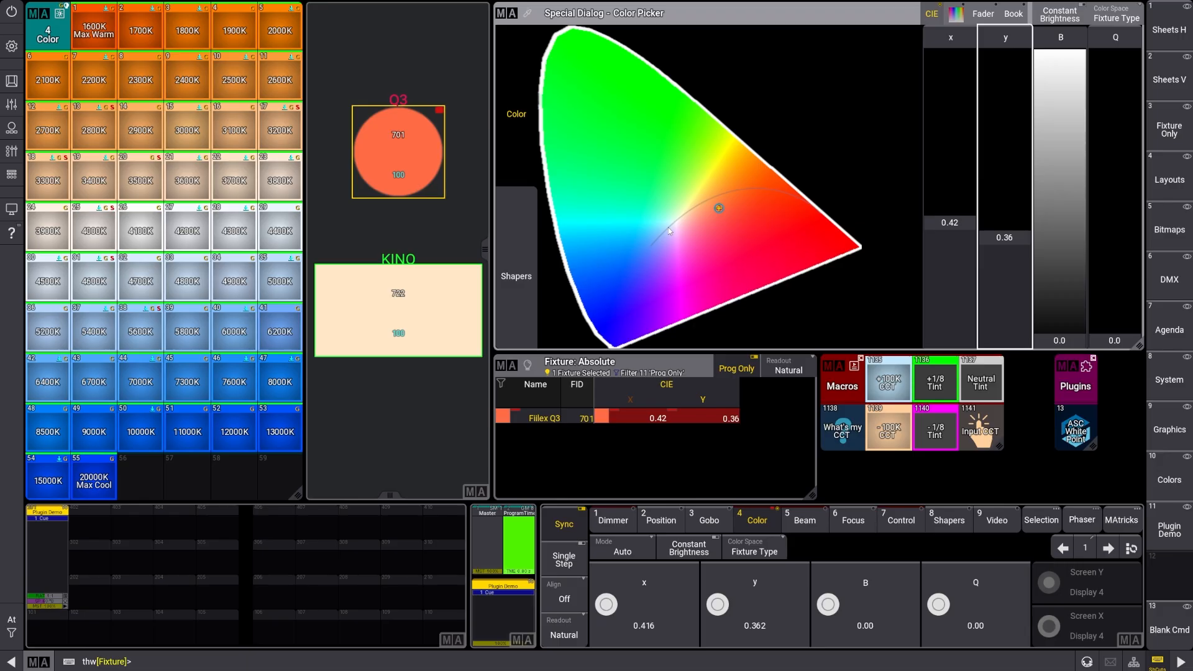
left_click_drag(669, 231, 663, 227)
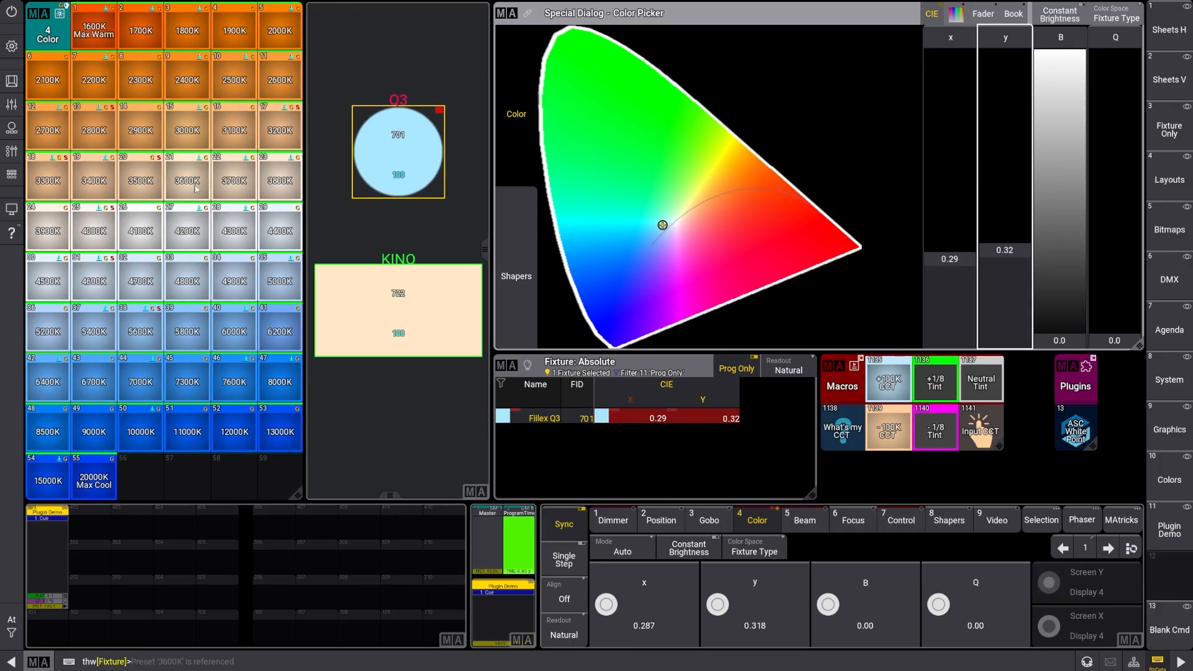
Apply the 3100K, 4300K, 4800K and 5800K color presets to the Q3 fixture one after another
left_click(233, 128)
left_click(224, 230)
left_click(200, 281)
left_click(202, 332)
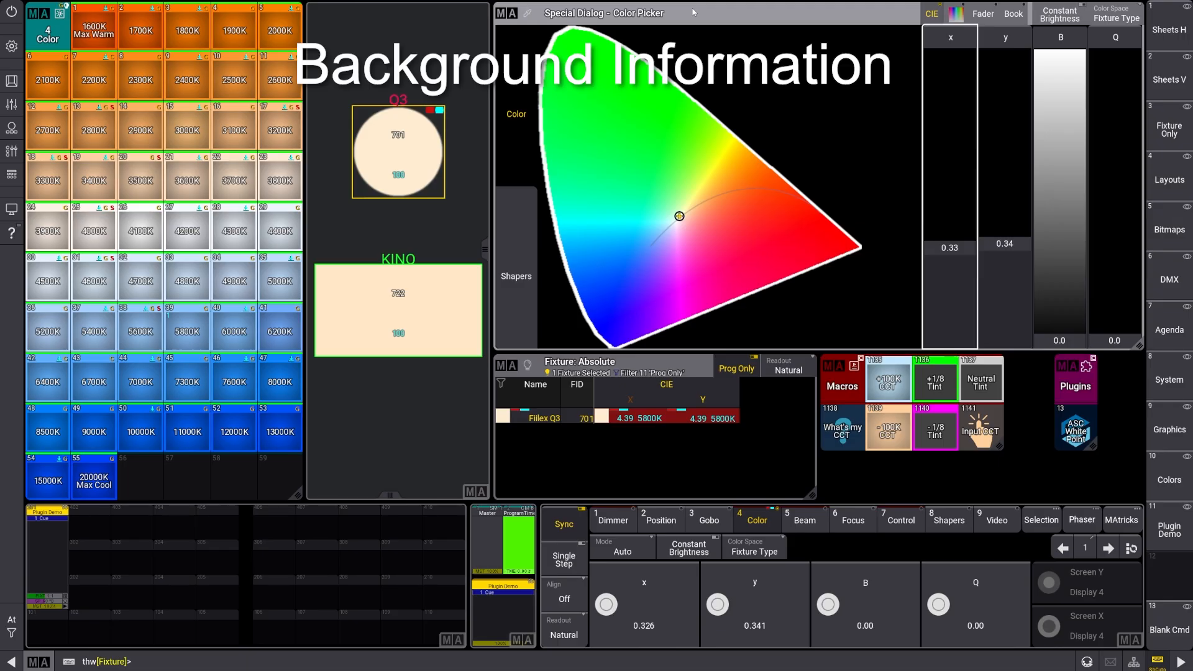
Switch to the ASC White Point spreadsheet in Google Sheets, examine the 1700 K row across the tint columns, and return to grandMA3
key("alt+Tab")
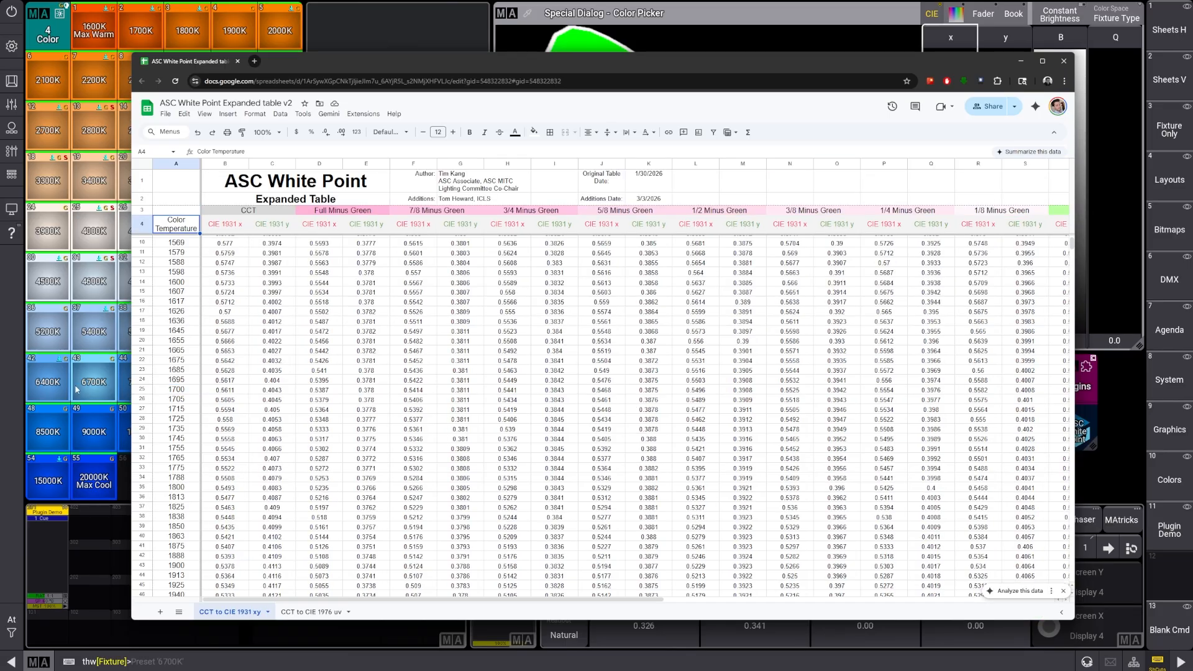
left_click(143, 389)
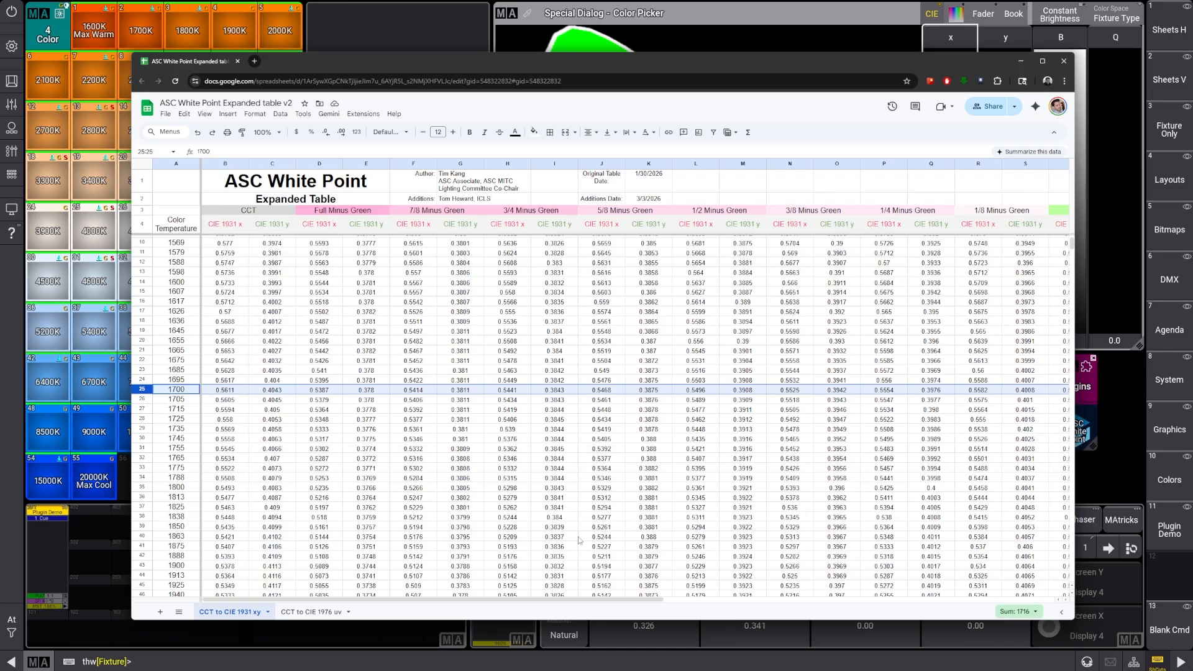
left_click_drag(540, 600, 742, 597)
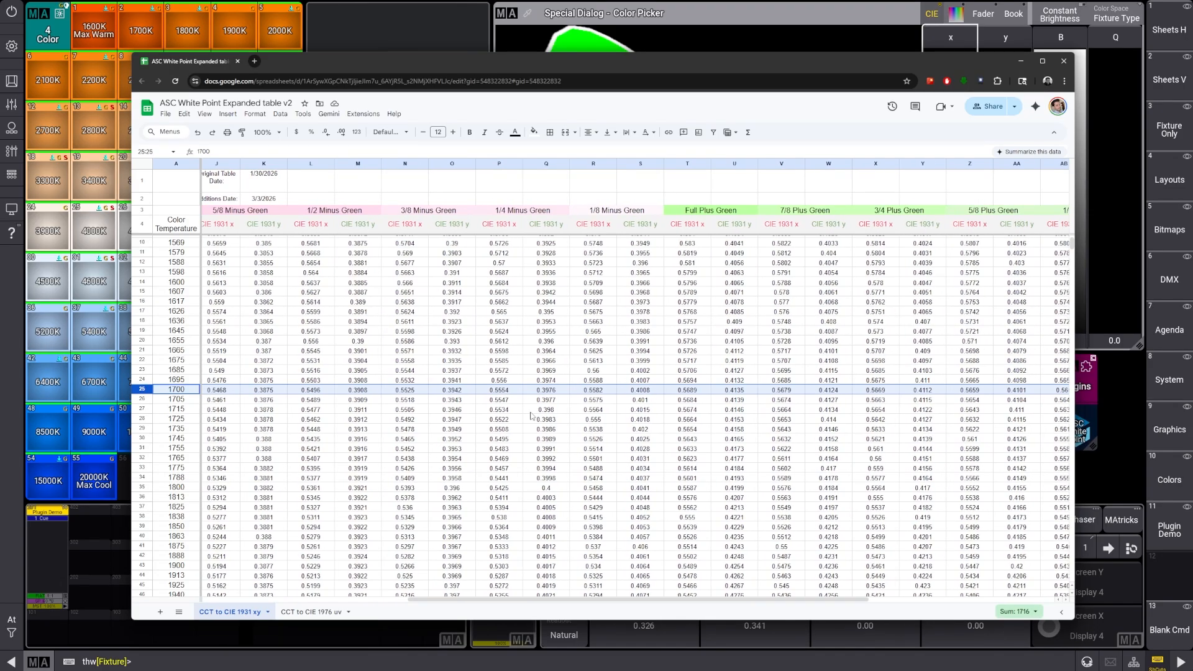
key("alt+Tab")
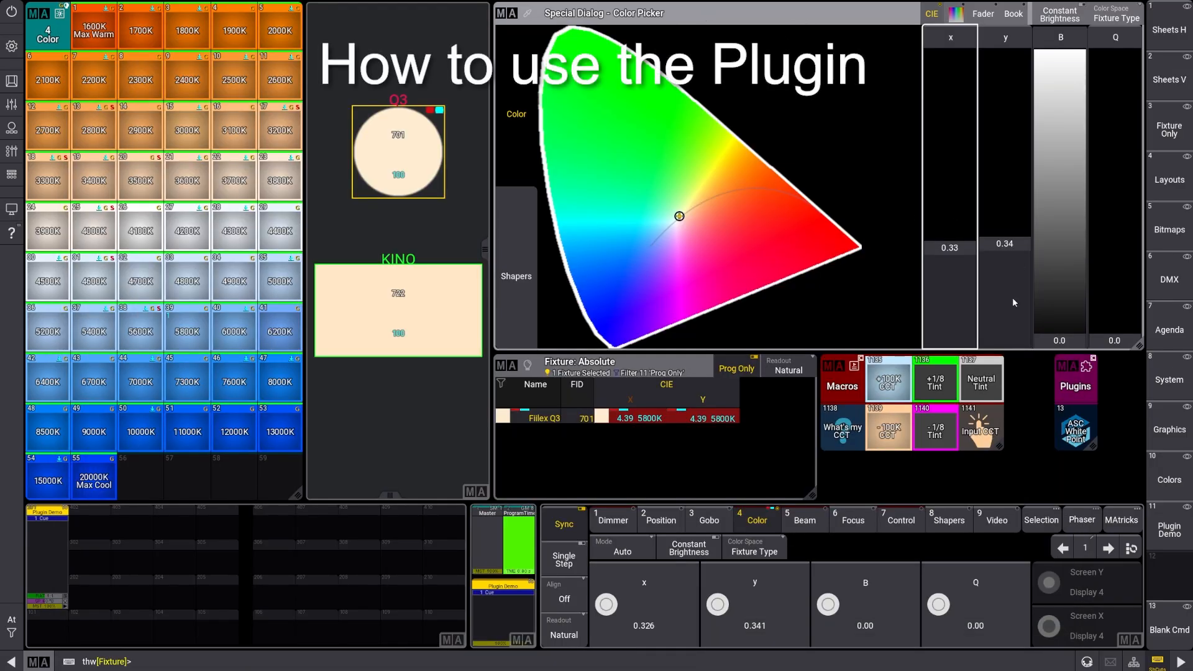
Inspect the command in the +100K CCT macro that calls the ASC White Point plugin, and close the macro editor
left_click(1070, 440)
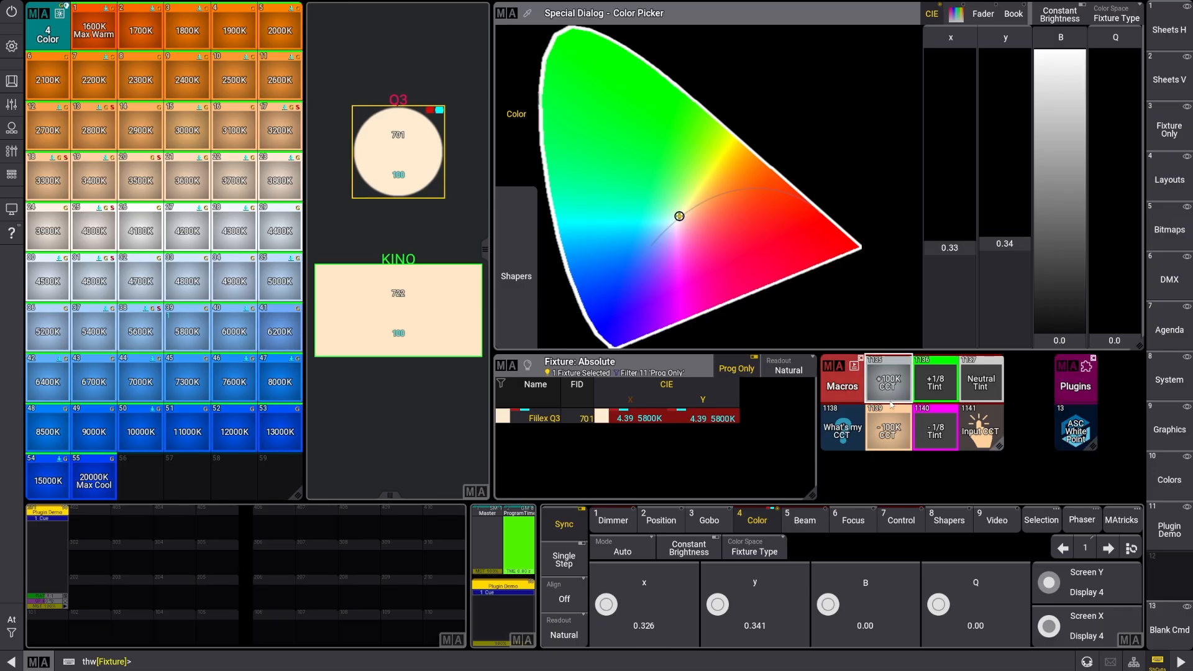
right_click(888, 387)
left_click(850, 377)
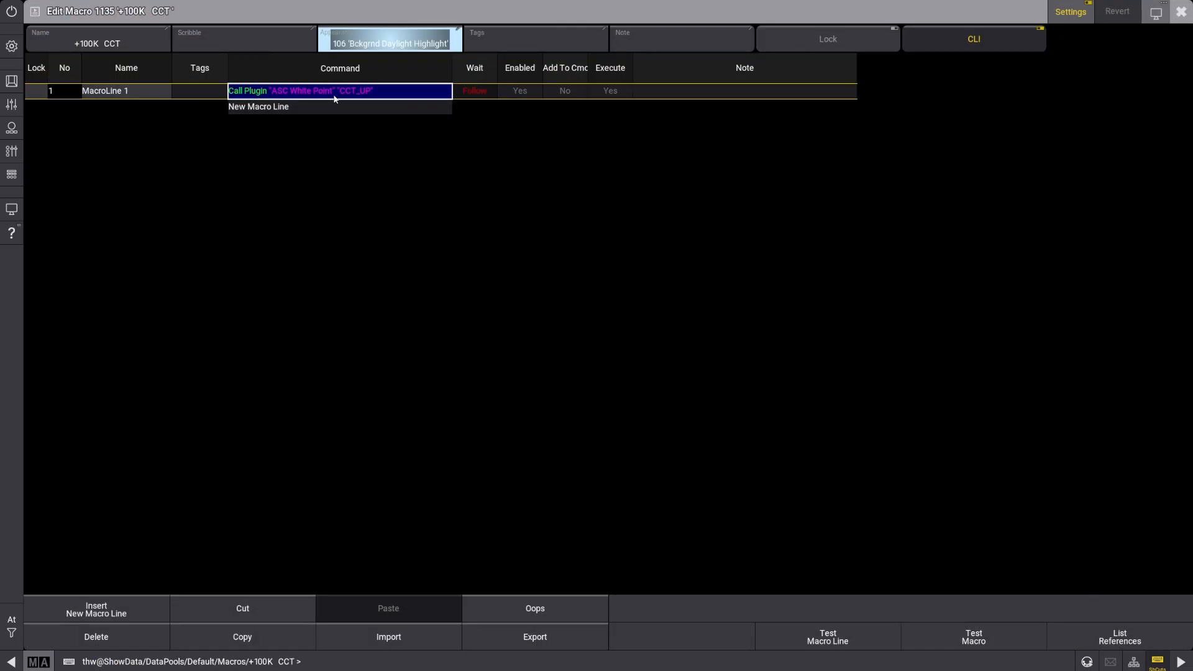
left_click(1181, 11)
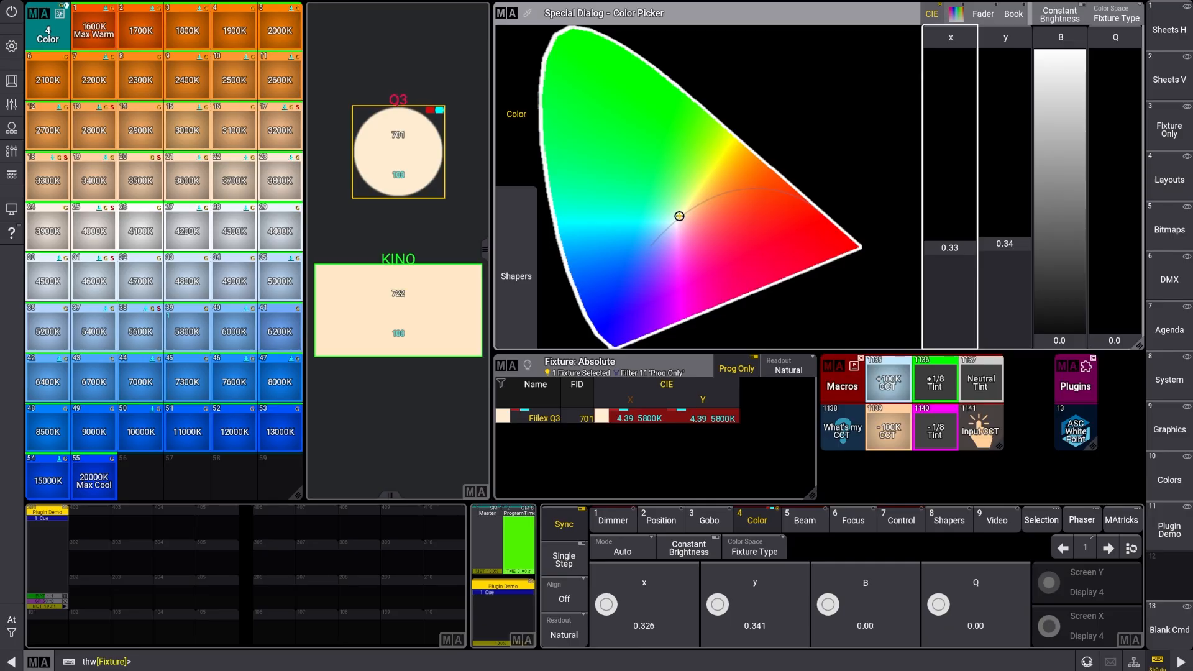
Use the Input CCT macro to set the Q3 fixture to 3200 K with a tint of 0
left_click(982, 436)
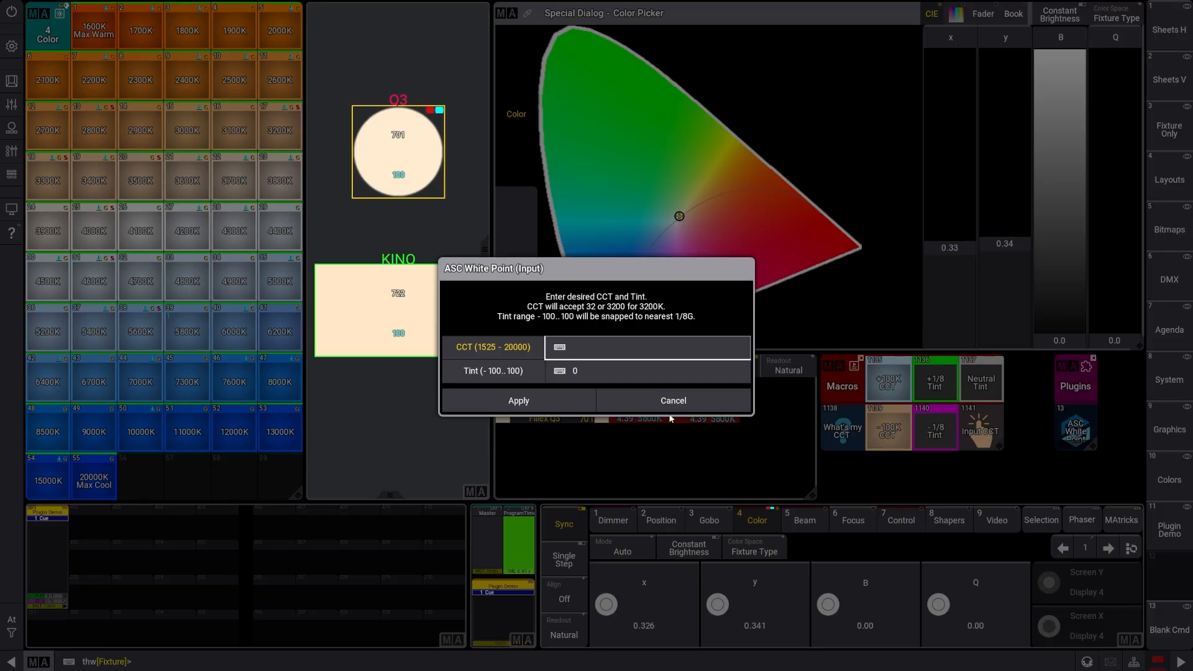
type("3200")
key("Tab")
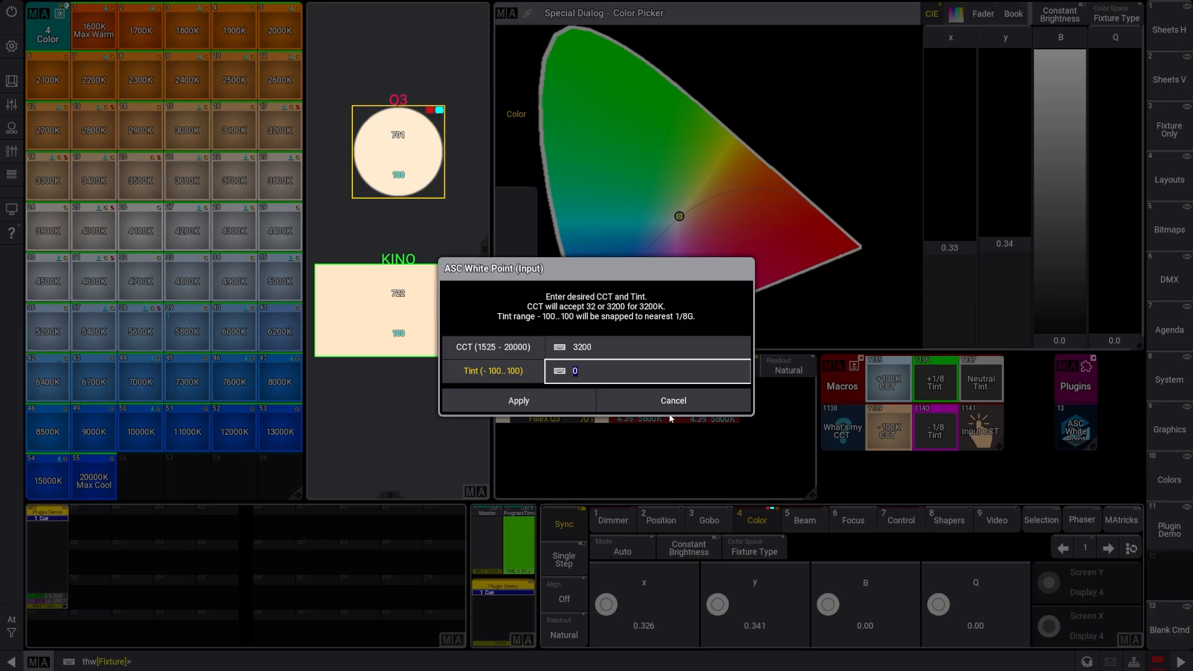
key("Tab")
key("Return")
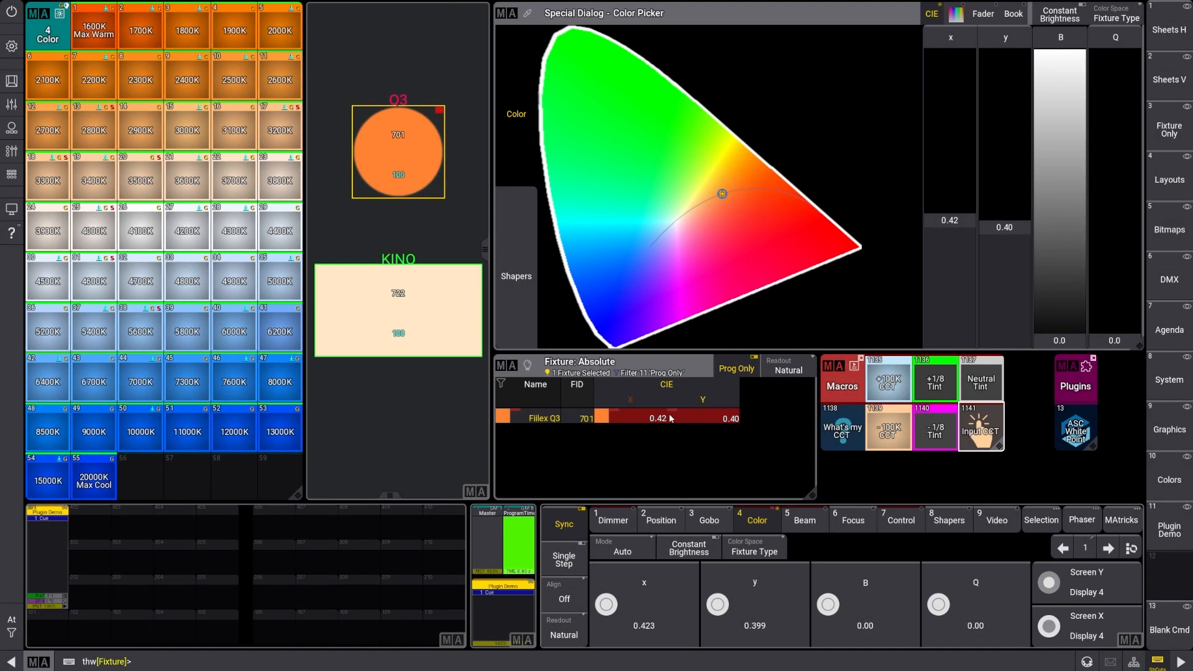
Use the Input CCT macro to set the fixture's CCT with the short entry 56 and a plus-green tint
left_click(983, 430)
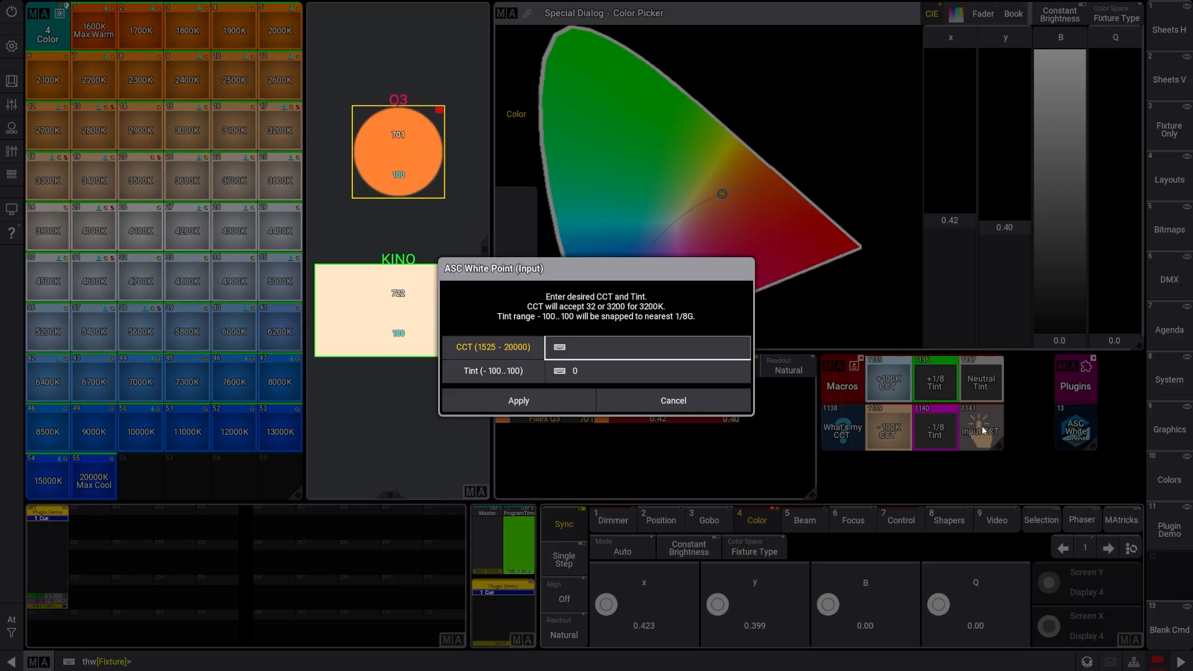
type("56")
key("Tab")
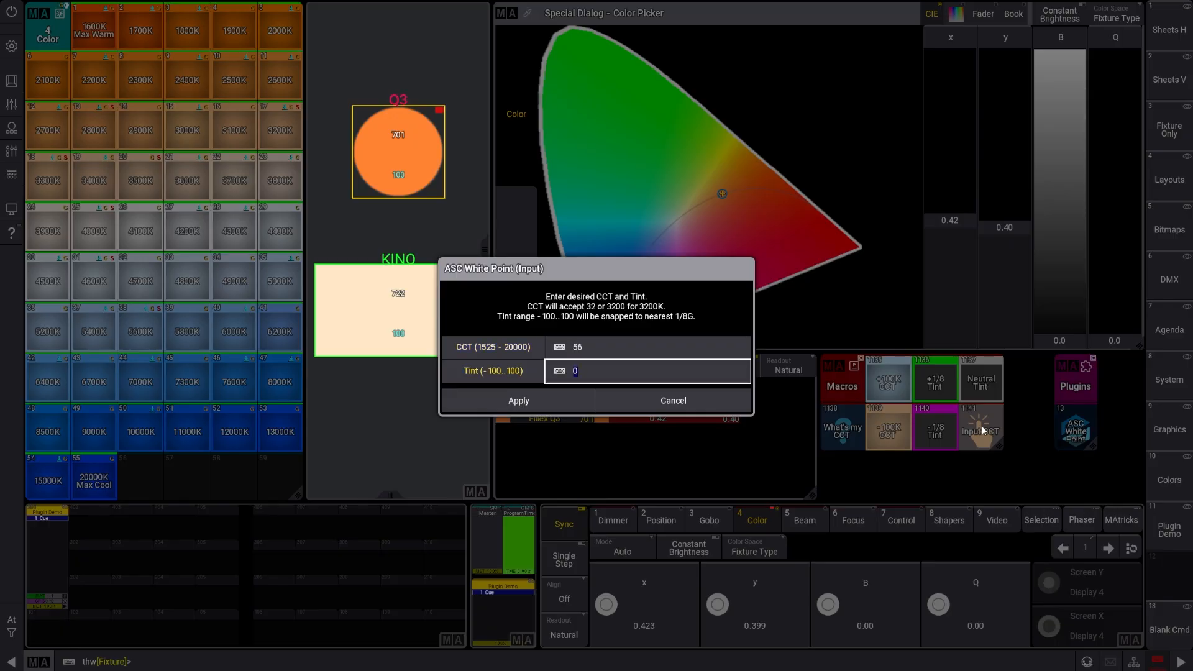
type("5")
key("Return")
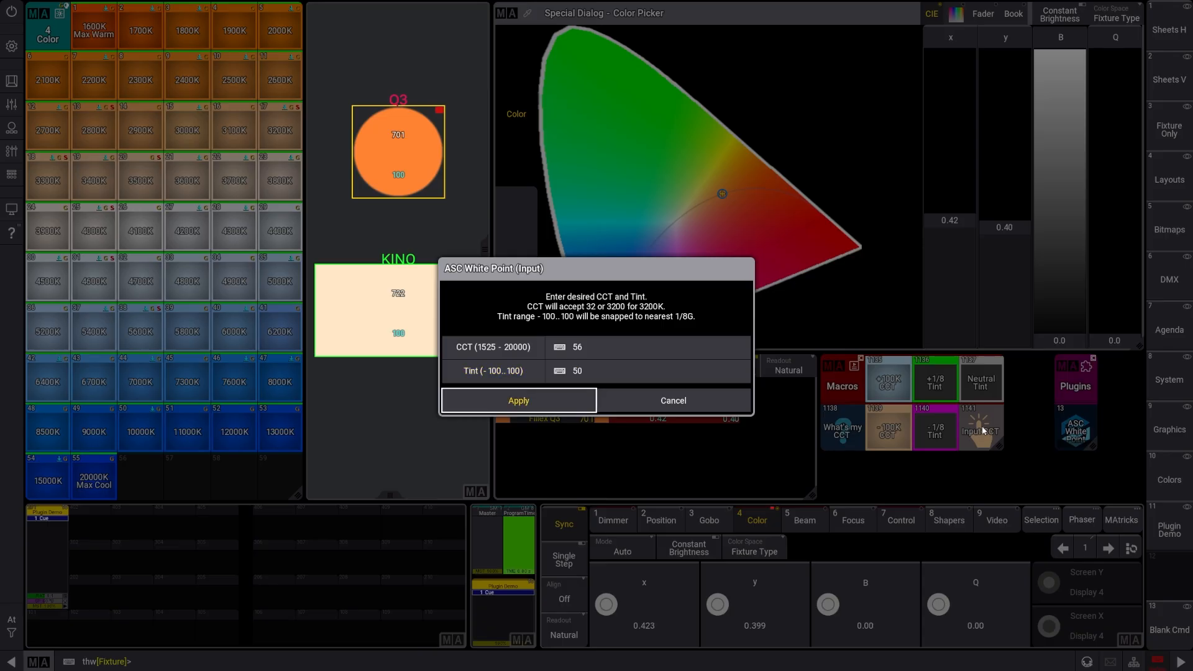
Raise the fixture's color temperature by 100 K once, and lower it repeatedly in 100 K steps using the CCT macros
left_click(901, 384)
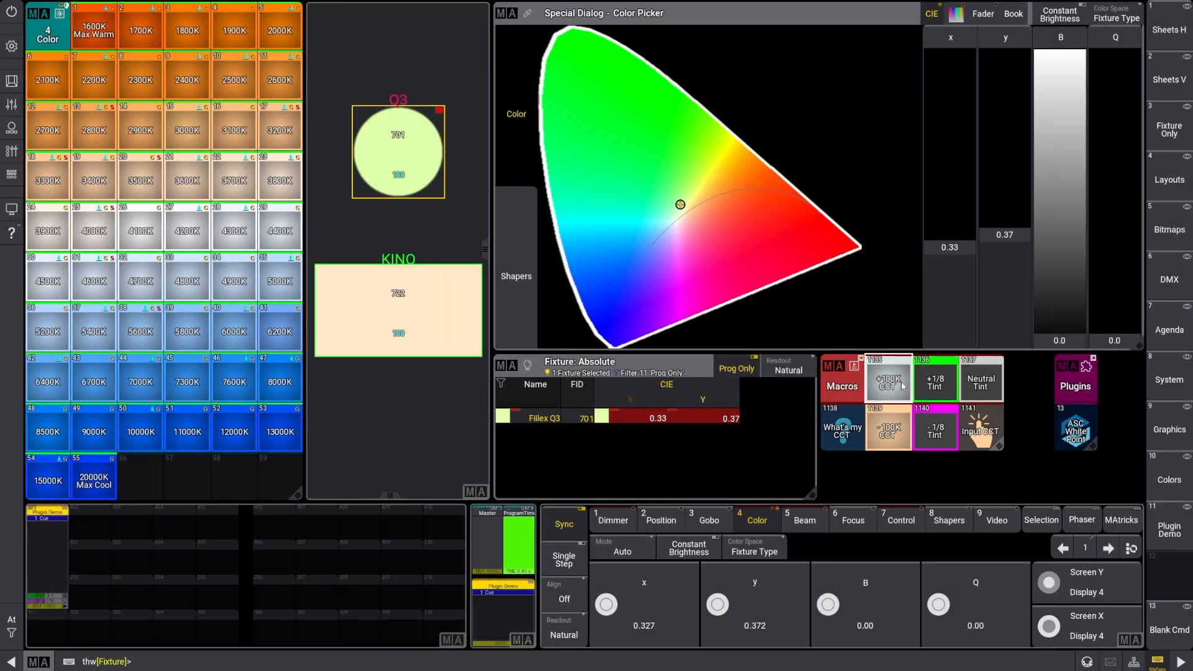
left_click(893, 429)
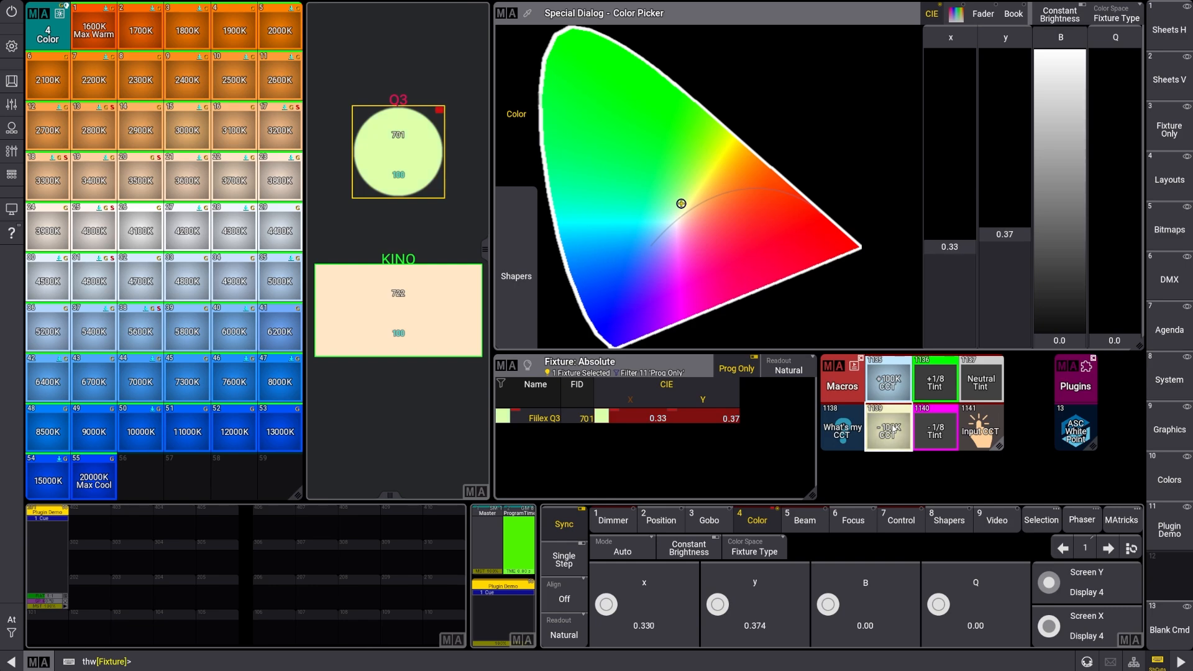
left_click(893, 429)
left_click(893, 428)
left_click(893, 429)
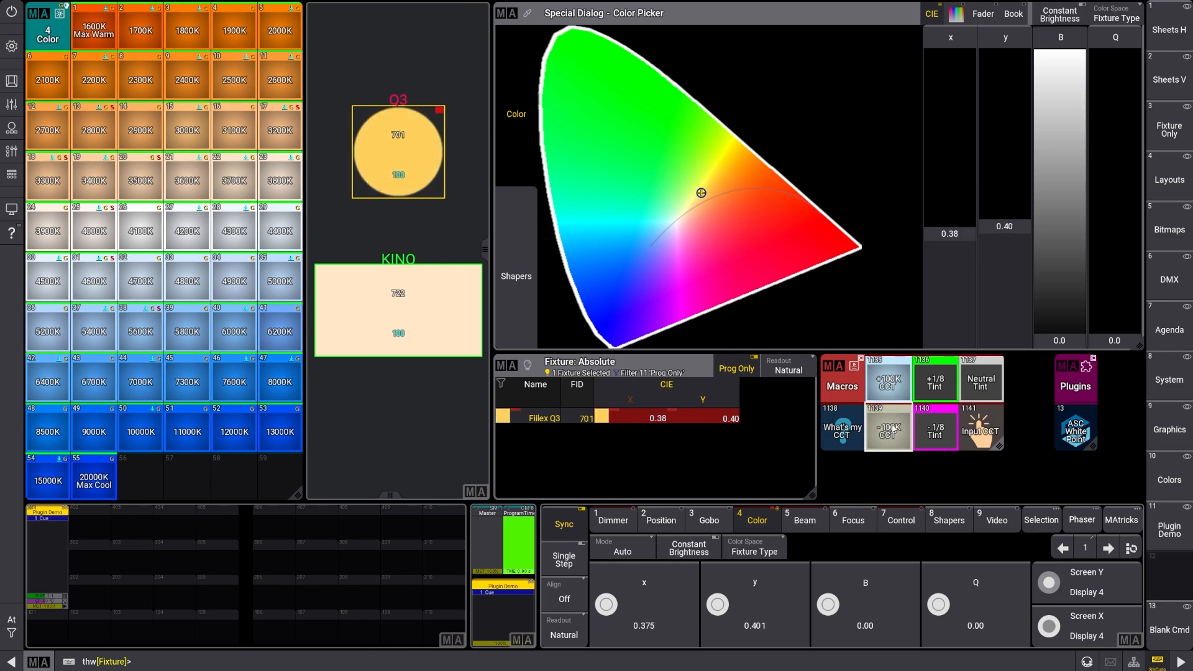
left_click(893, 429)
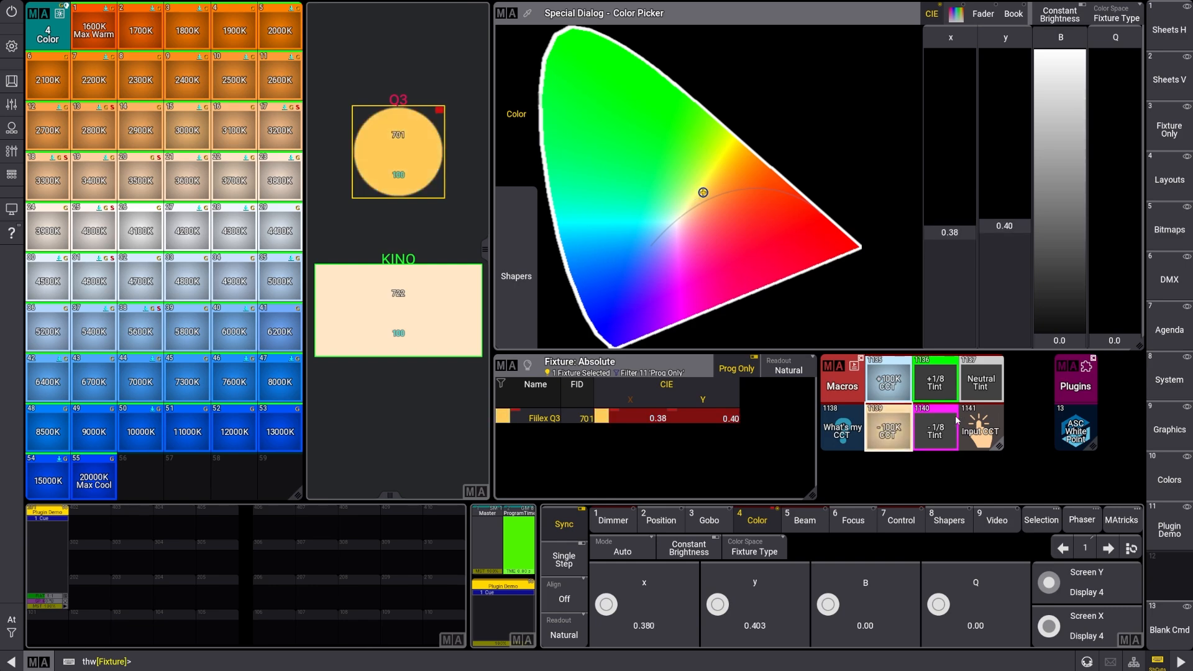
Shift the fixture's tint towards minus green in 1/8 steps using the tint macros
left_click(936, 383)
left_click(942, 390)
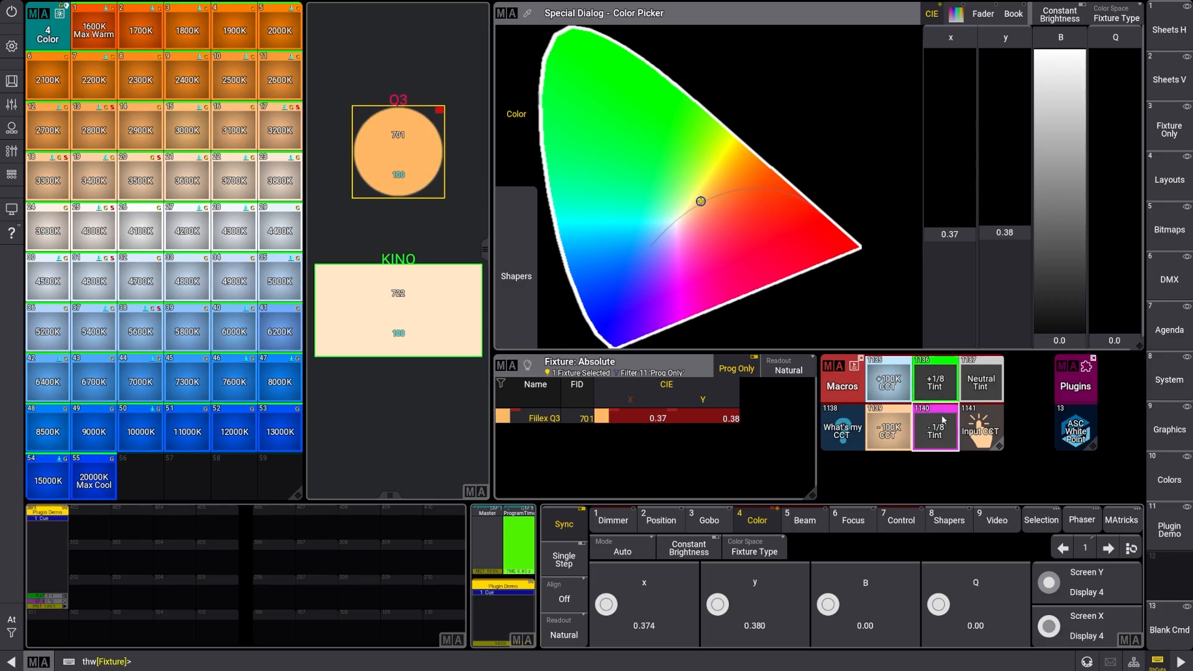
left_click(941, 390)
left_click(941, 390)
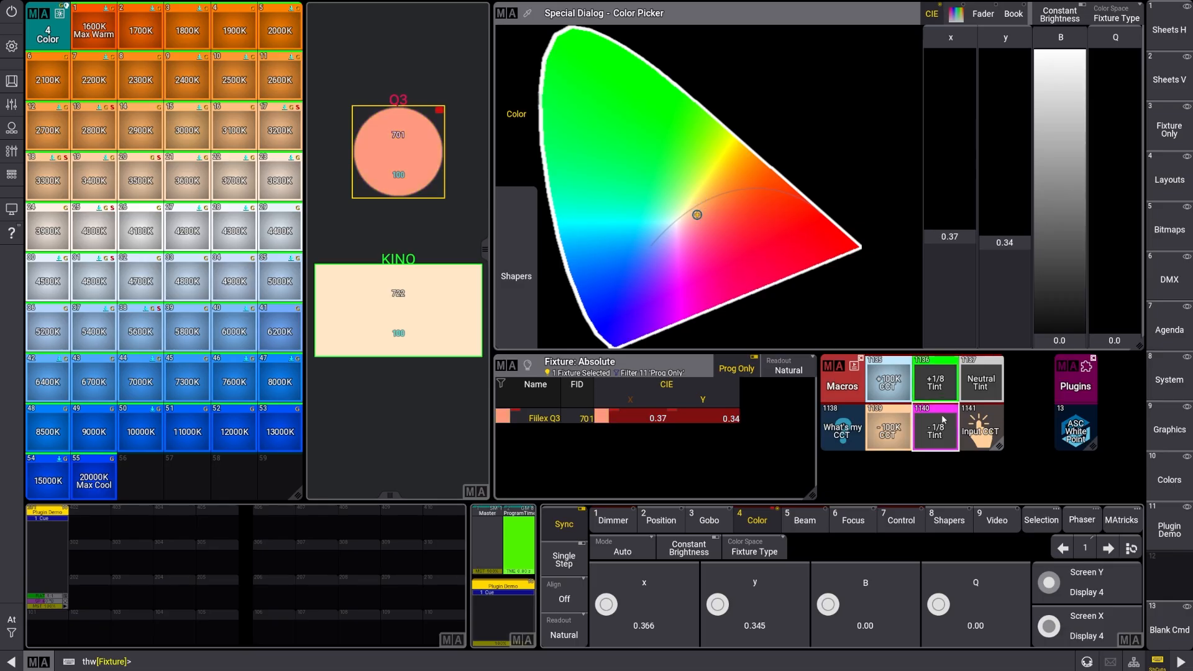
Nudge the minus-green color's CCT with the 100 K macros, raising it several steps cooler
left_click(896, 424)
left_click(896, 423)
left_click(895, 424)
left_click(891, 392)
left_click(891, 391)
left_click(890, 392)
left_click(891, 391)
left_click(890, 391)
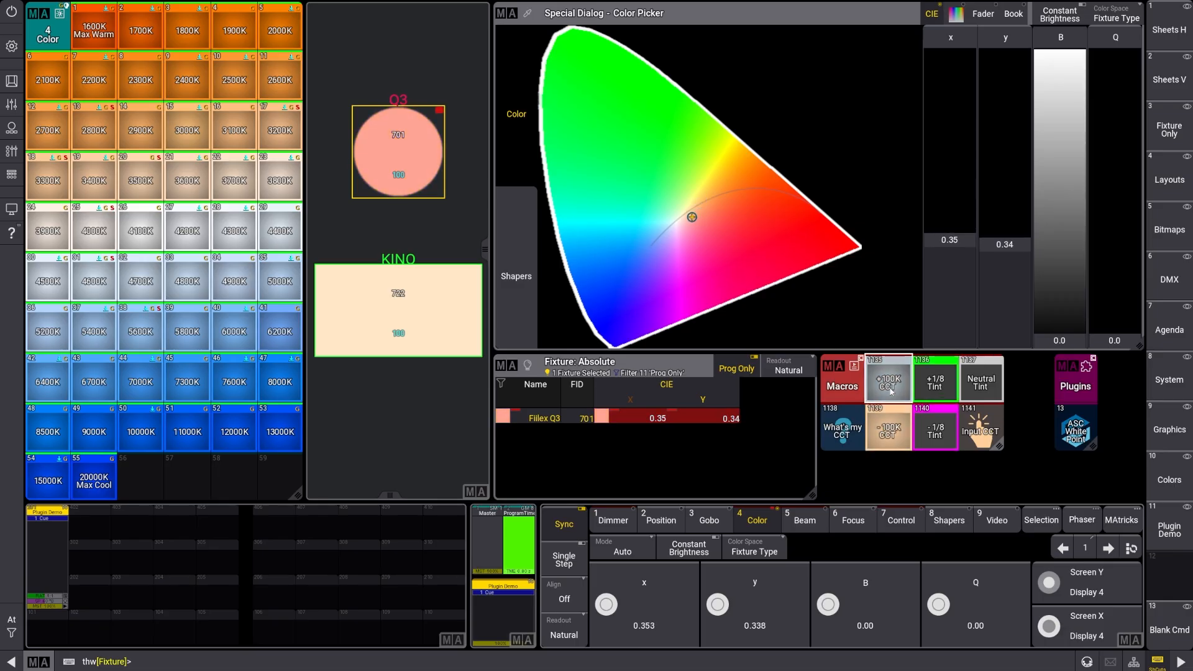
left_click(891, 392)
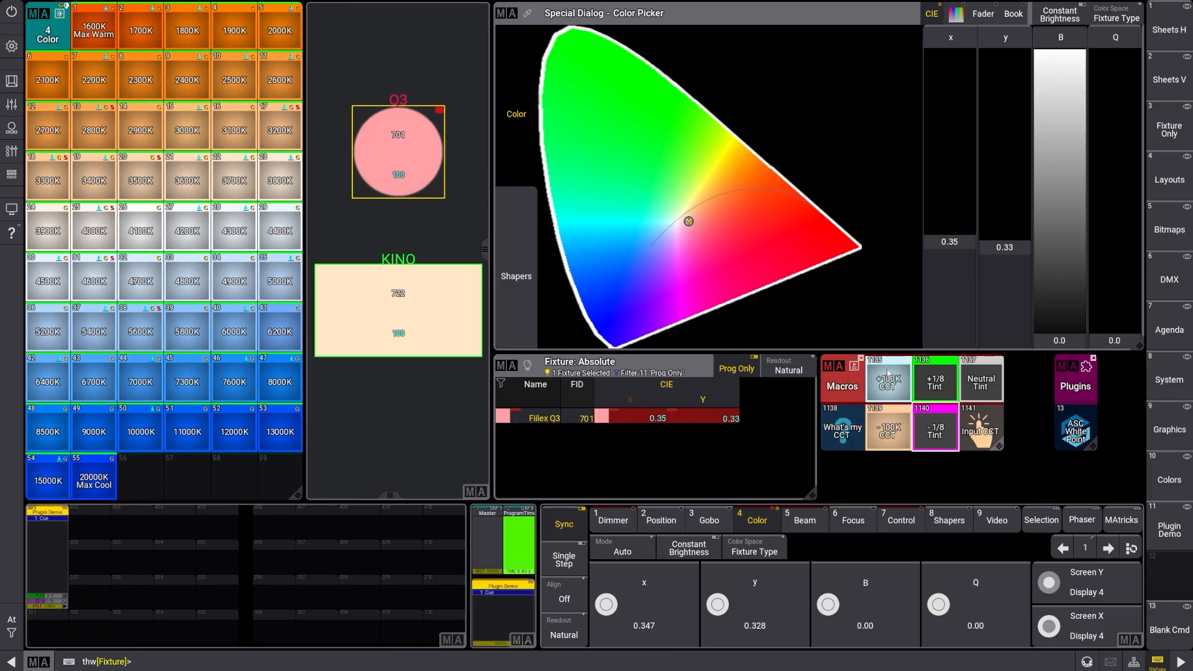
Read the fixture's CCT and tint with the What's my CCT macro, and pick a warm orange at about x 0.41, y 0.41
left_click(850, 426)
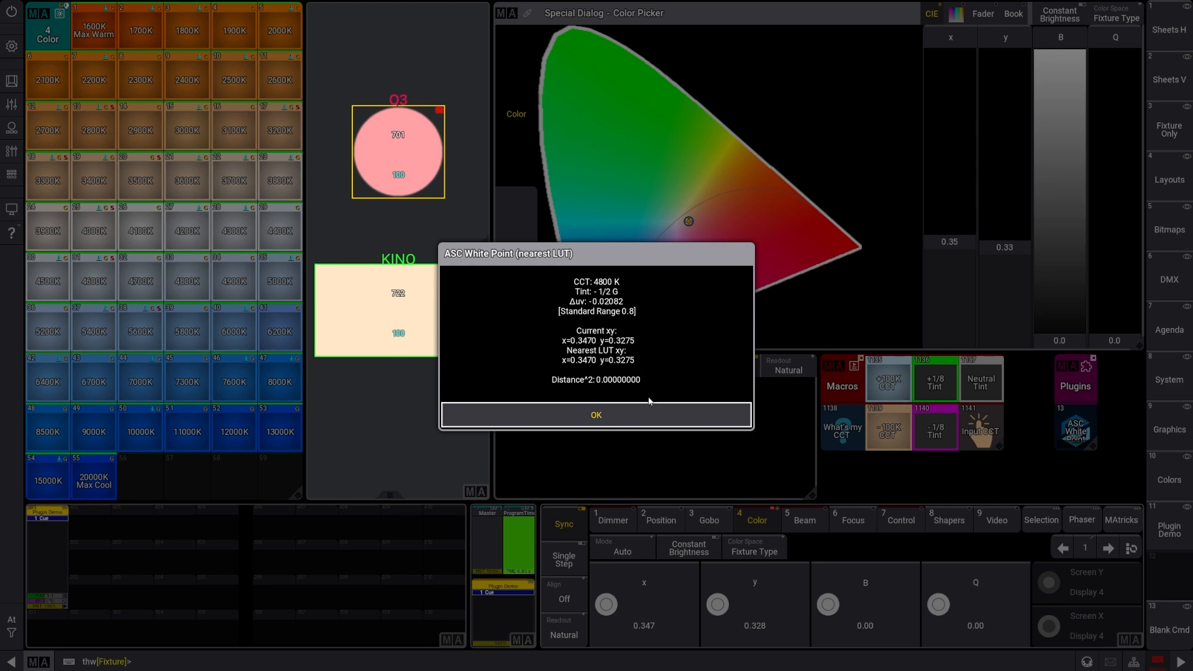
left_click(647, 412)
left_click(703, 198)
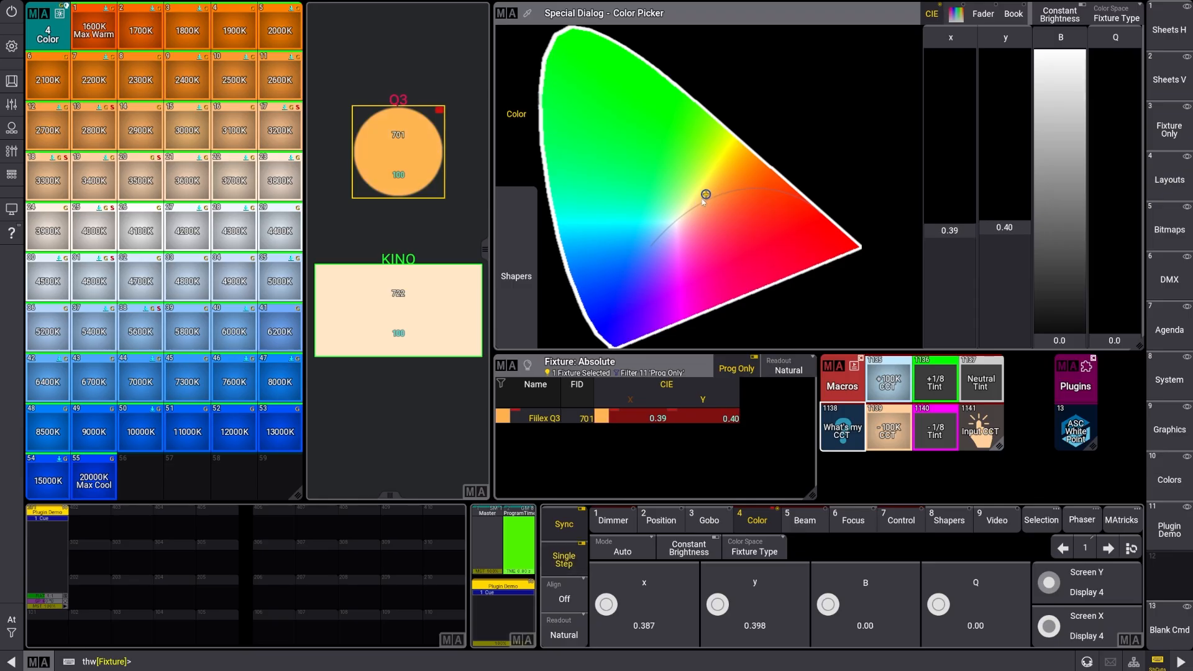
mouse_move(702, 199)
left_mouse_down()
mouse_move(685, 215)
mouse_move(715, 189)
left_mouse_up()
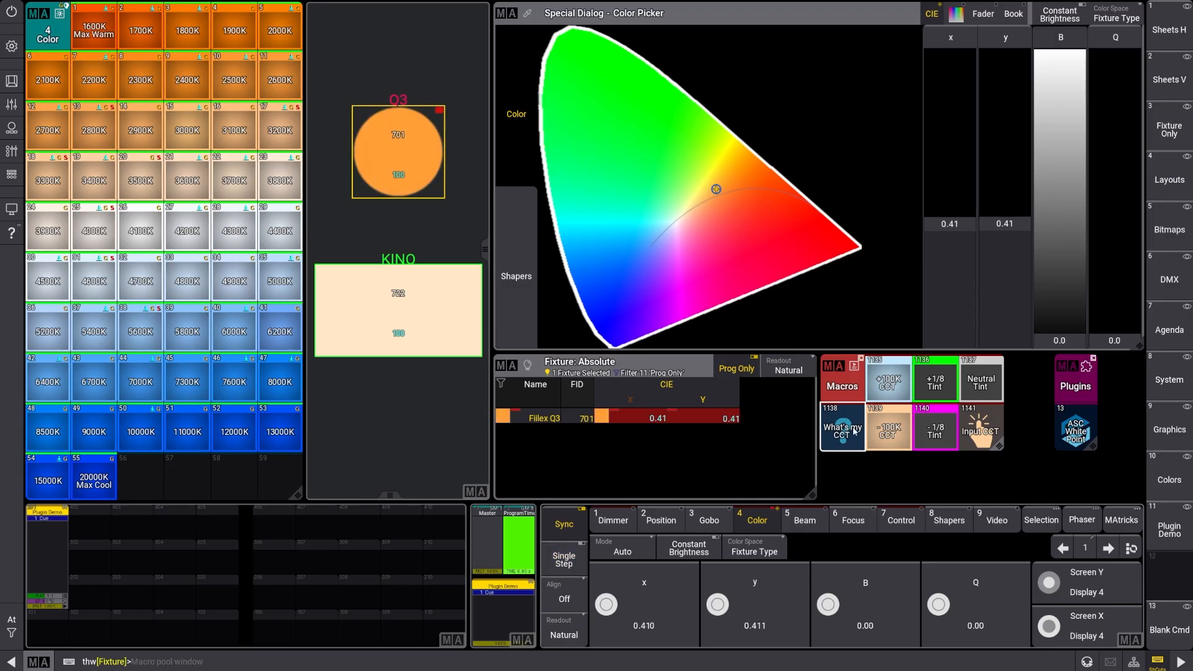
Check the picked orange's nearest CCT and tint with the plugin, and reset the fixture's tint to neutral
left_click(855, 430)
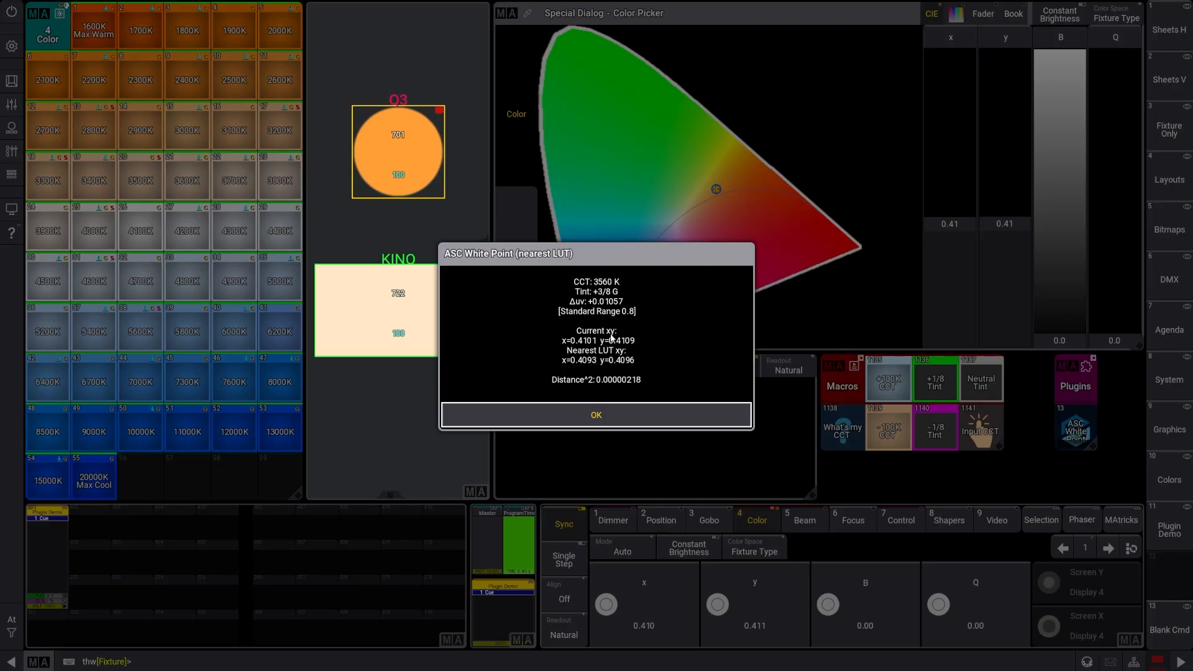
left_click(635, 412)
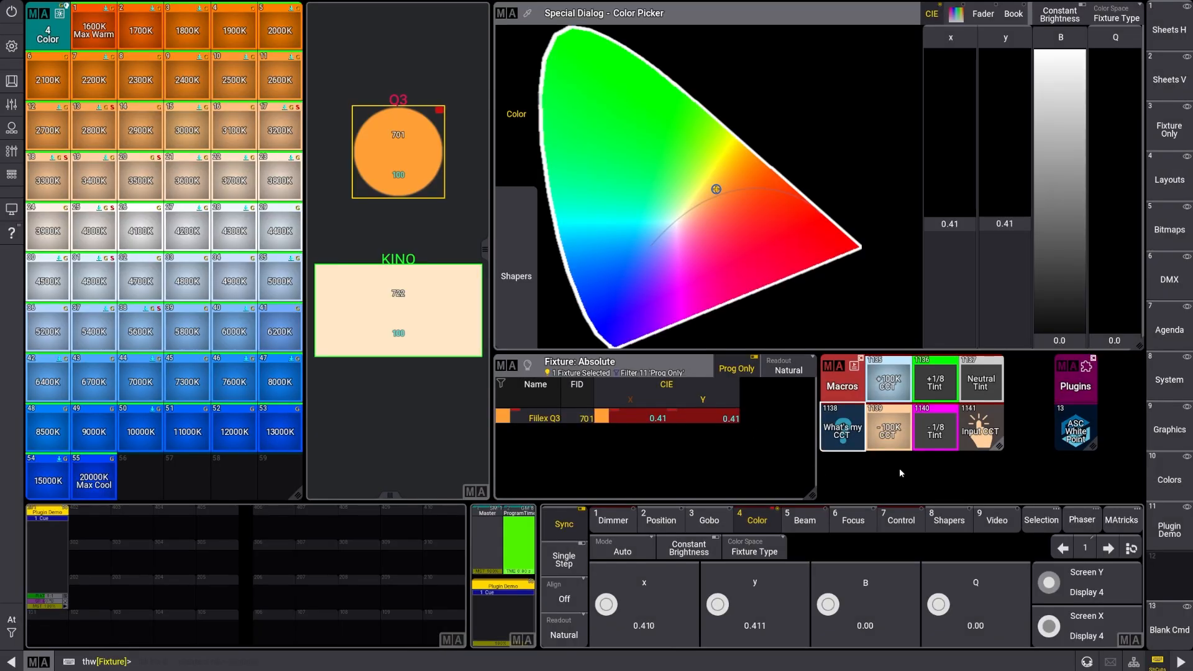
left_click(985, 386)
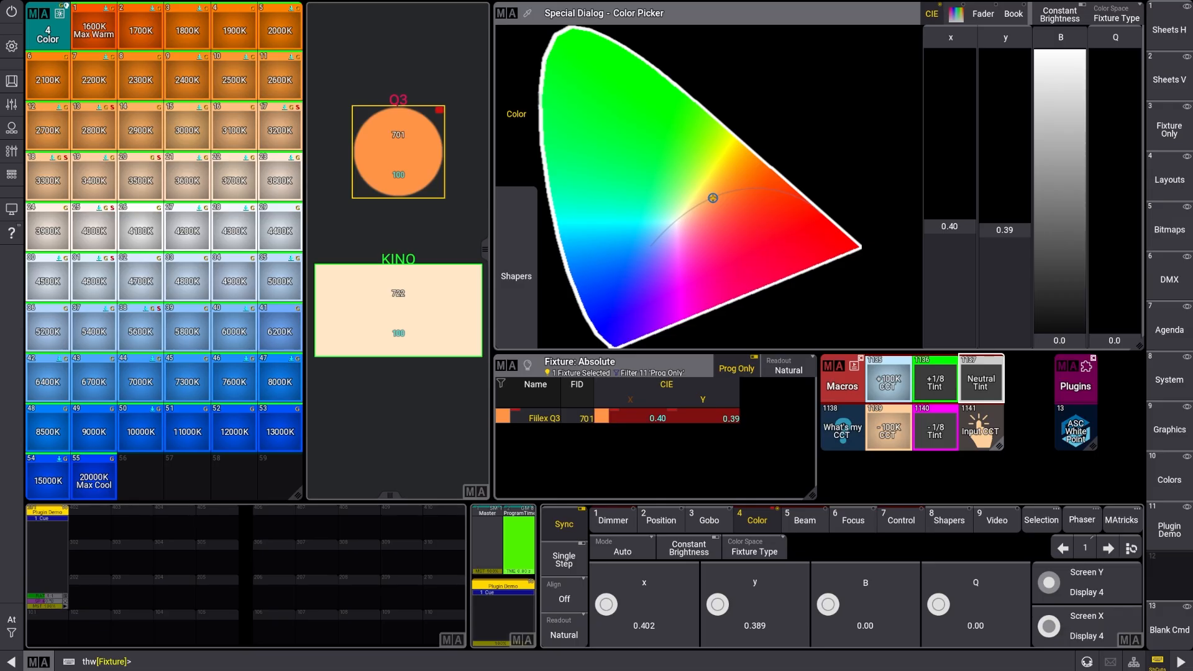
Apply the 3500K, 5600K and 3200K color presets in turn, and check the last one with the What's my CCT macro
left_click(144, 168)
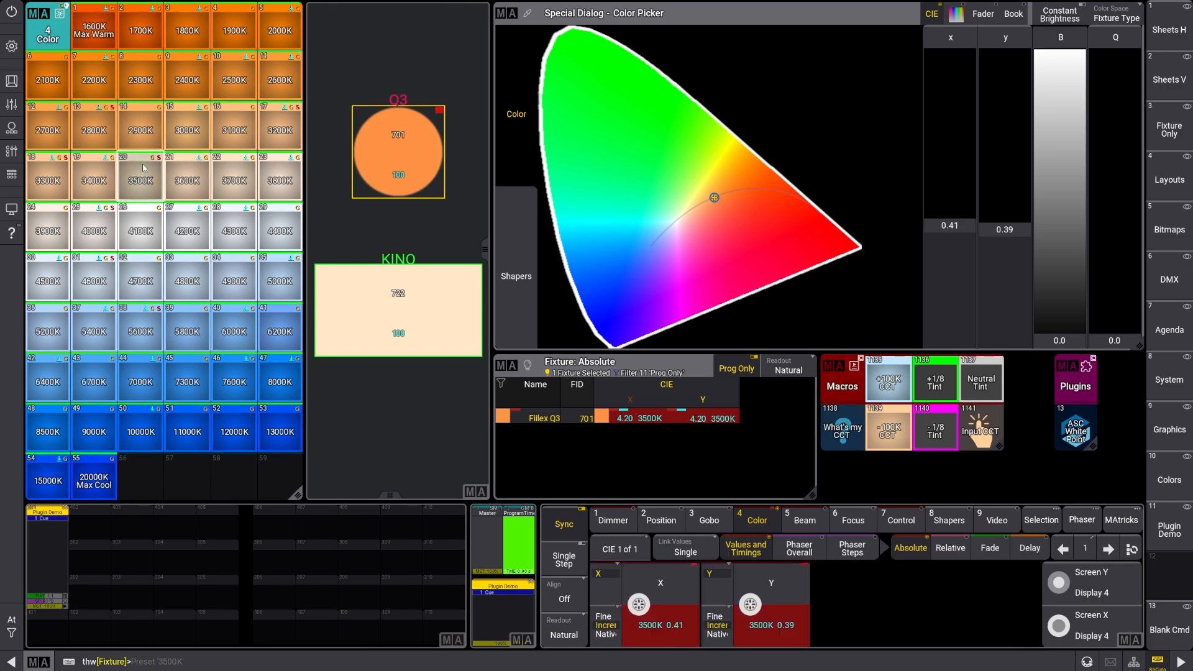
left_click(141, 329)
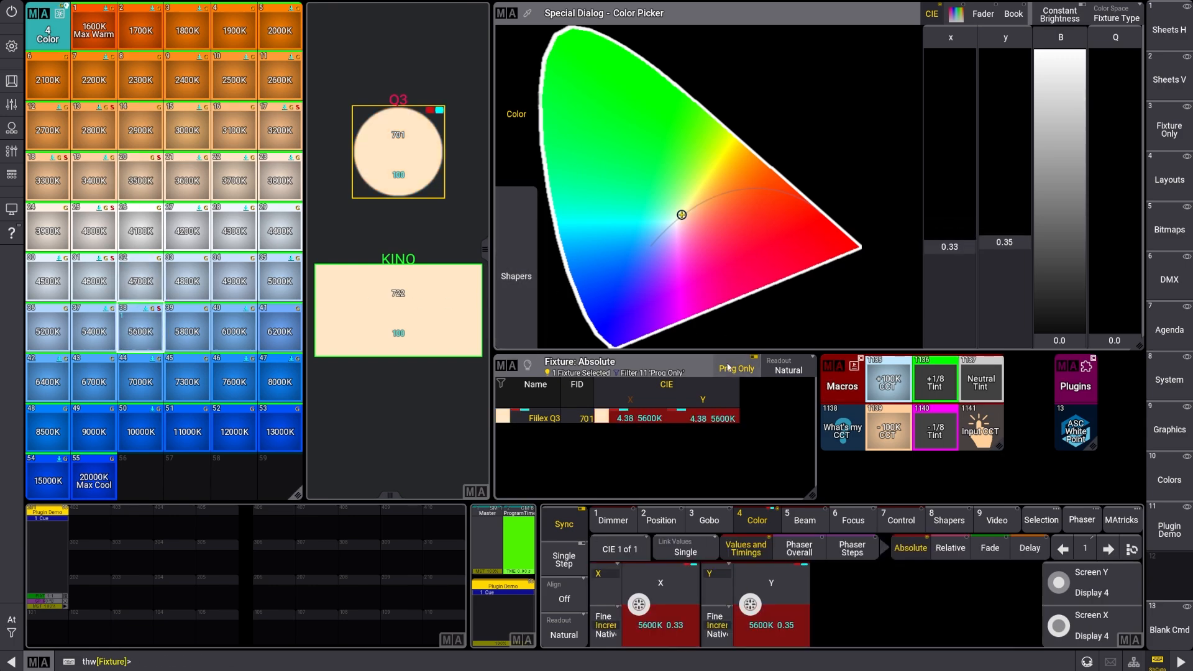
left_click(279, 132)
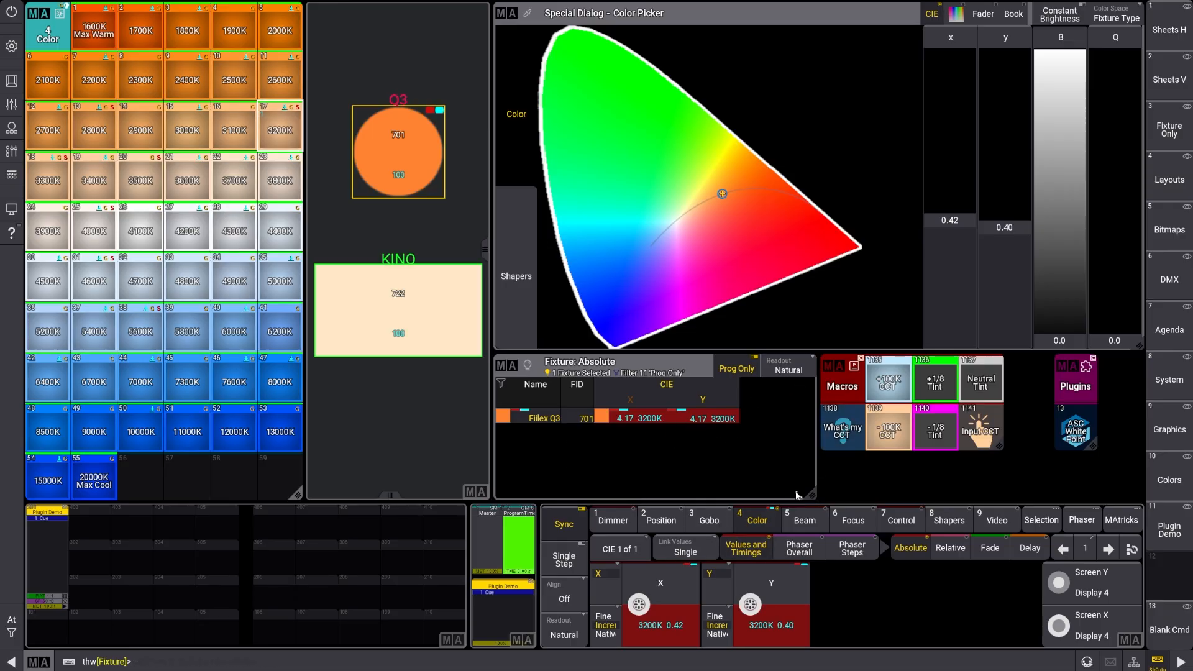
left_click(837, 447)
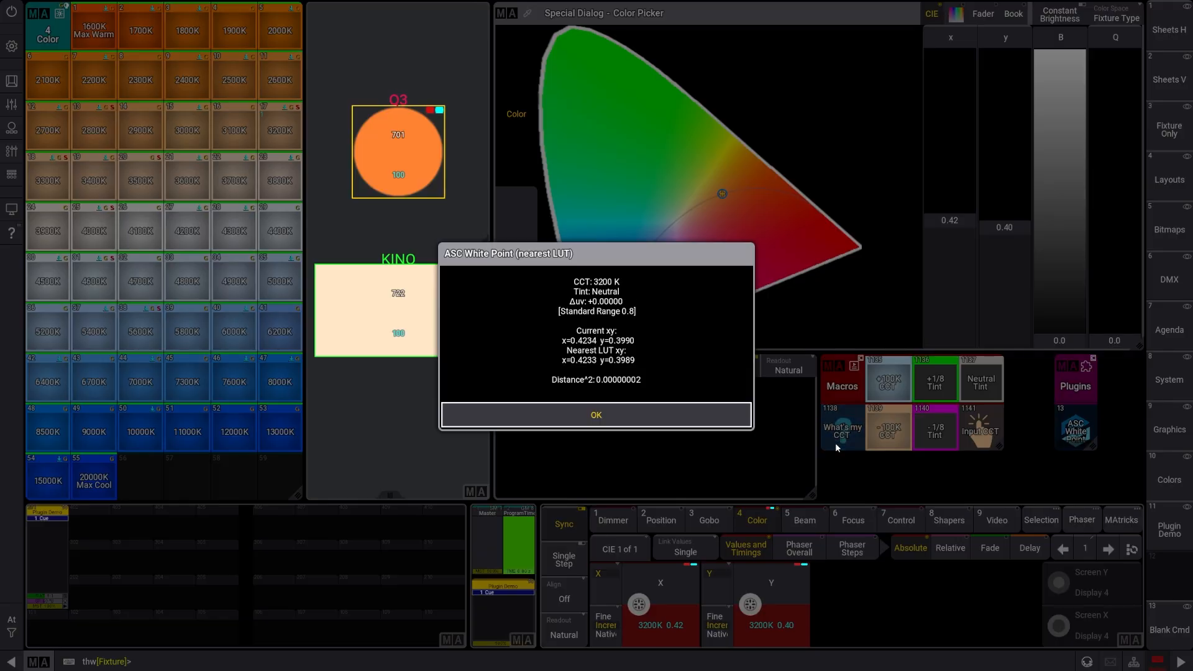
Close the CCT reading, select the Kino fixture, and open the patch with its full set of columns
left_click(715, 416)
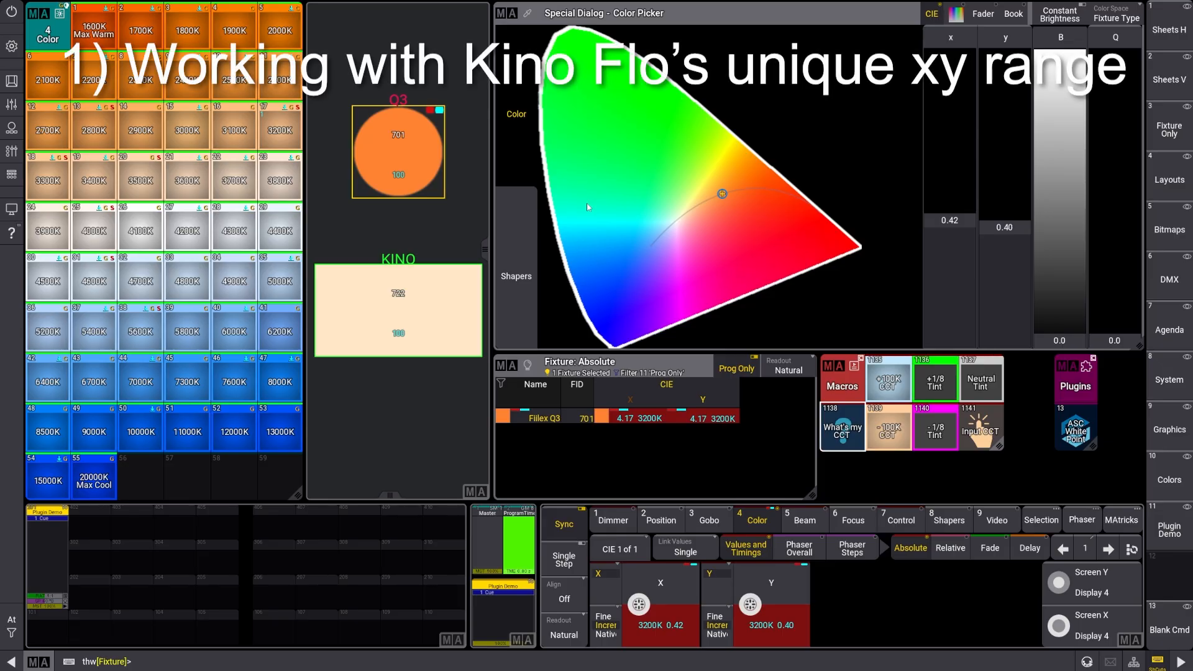
left_click(427, 325)
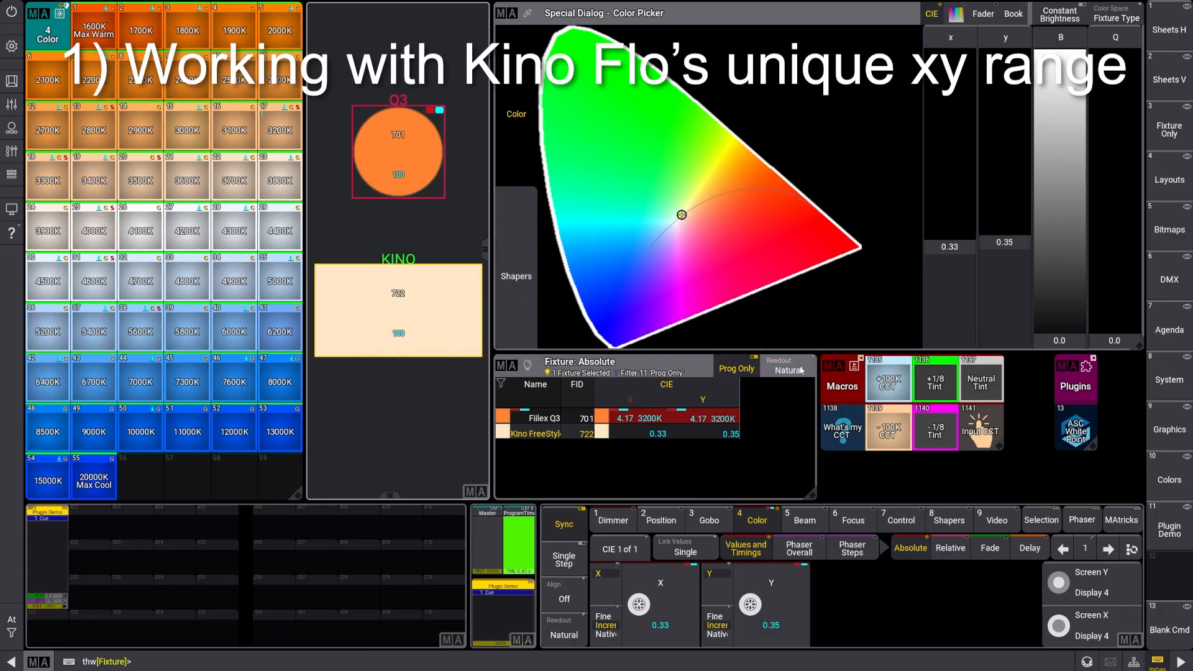
left_click(12, 46)
left_click(463, 292)
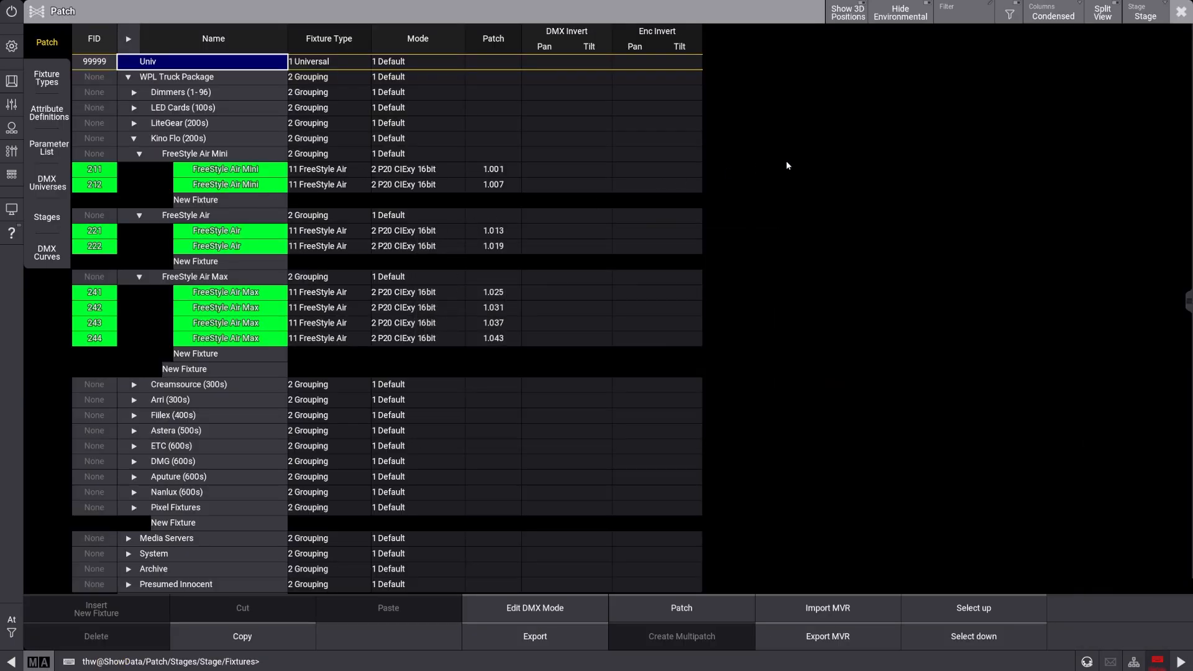
left_click(1053, 12)
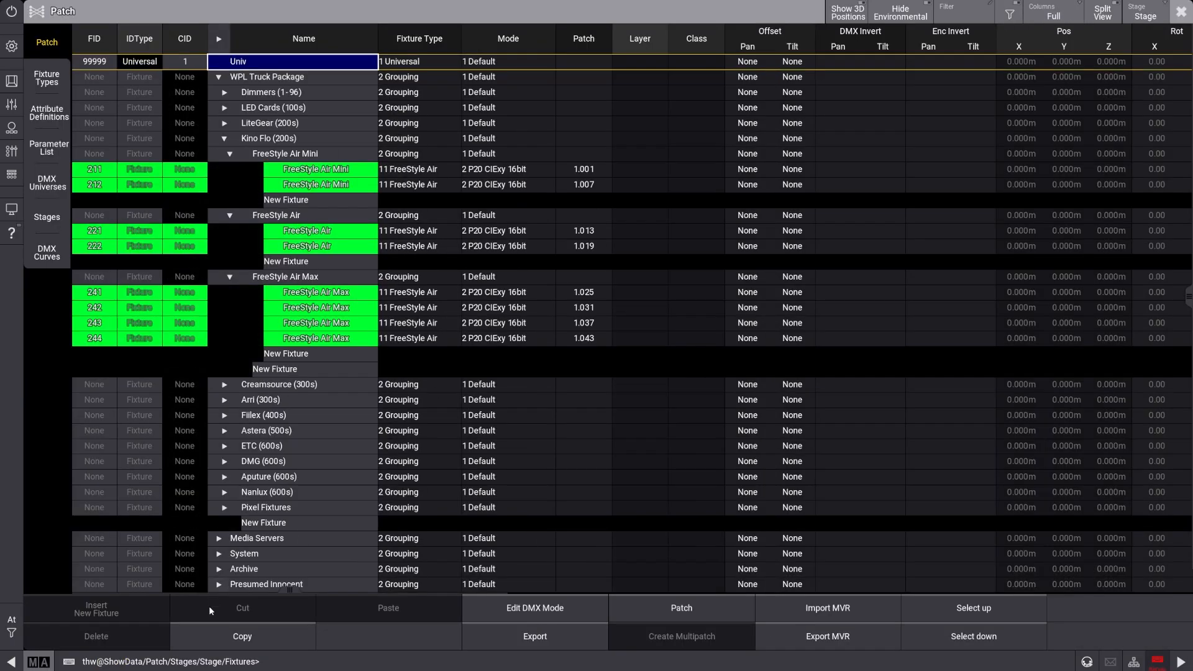
Assign the CIE_Extended tag to the two FreeStyle Air Mini fixtures in the patch
left_click_drag(288, 595, 869, 575)
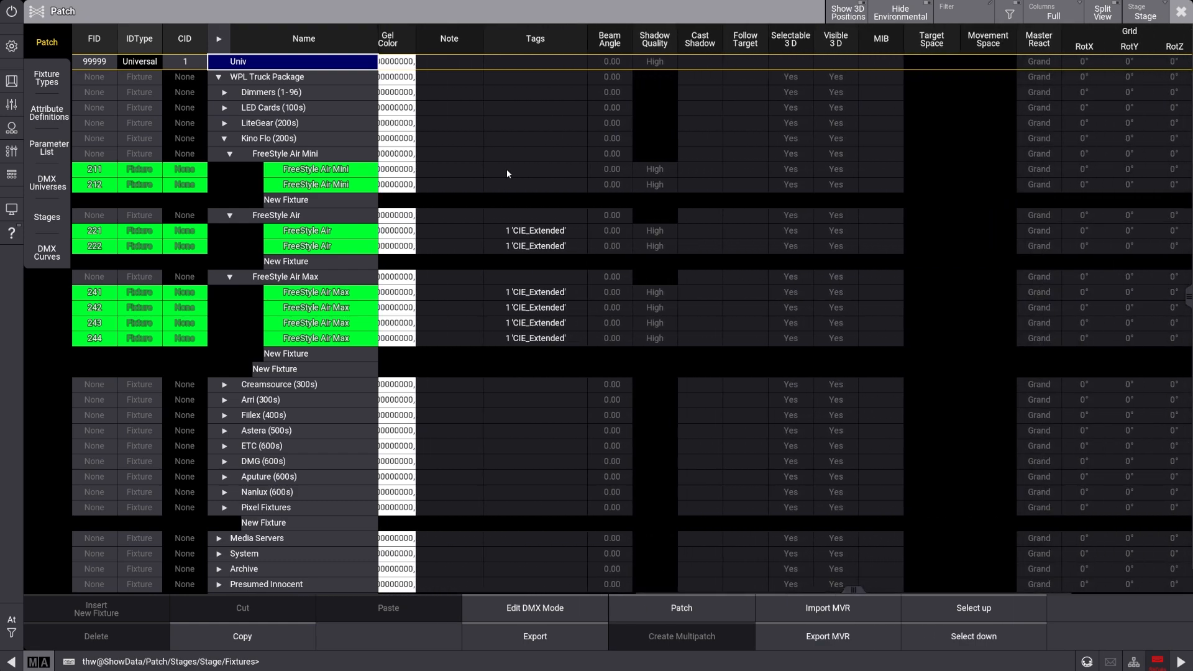
left_click(514, 186)
left_click_drag(508, 170, 513, 185)
right_click(534, 171)
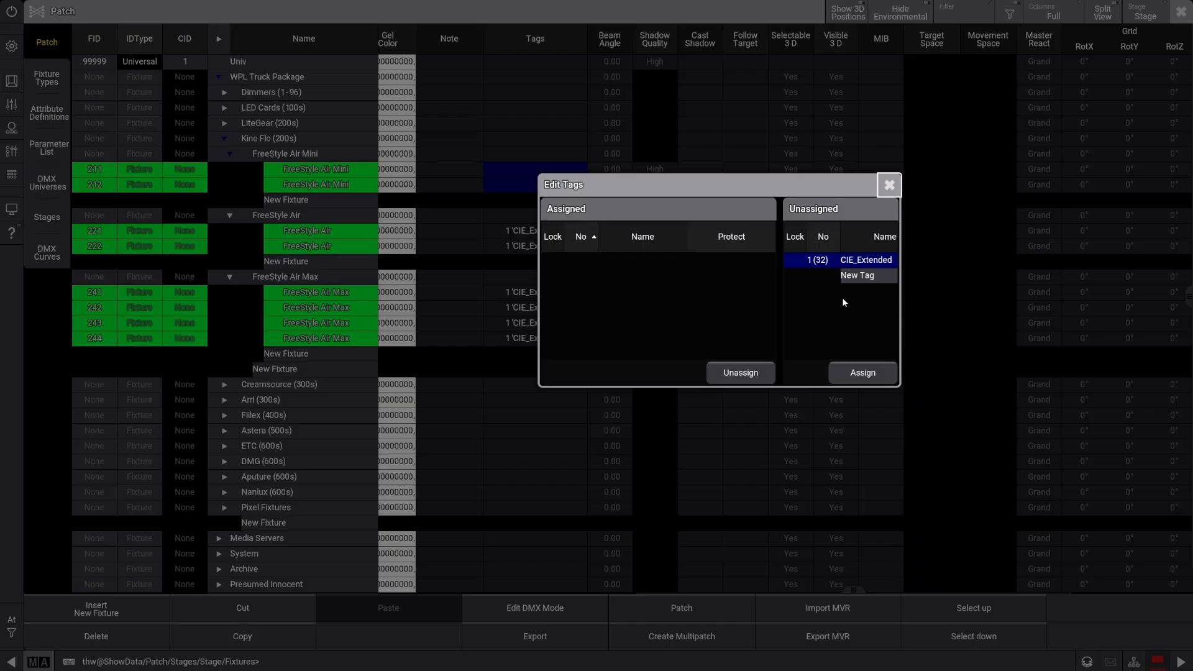
left_click(861, 279)
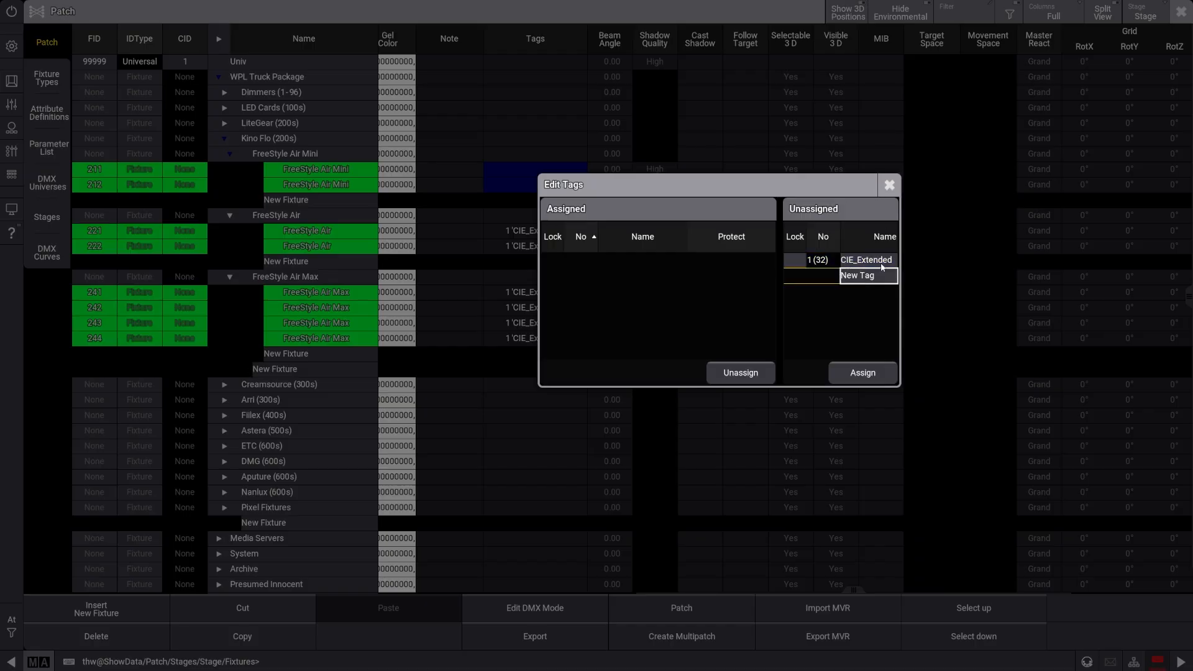
left_click(842, 265)
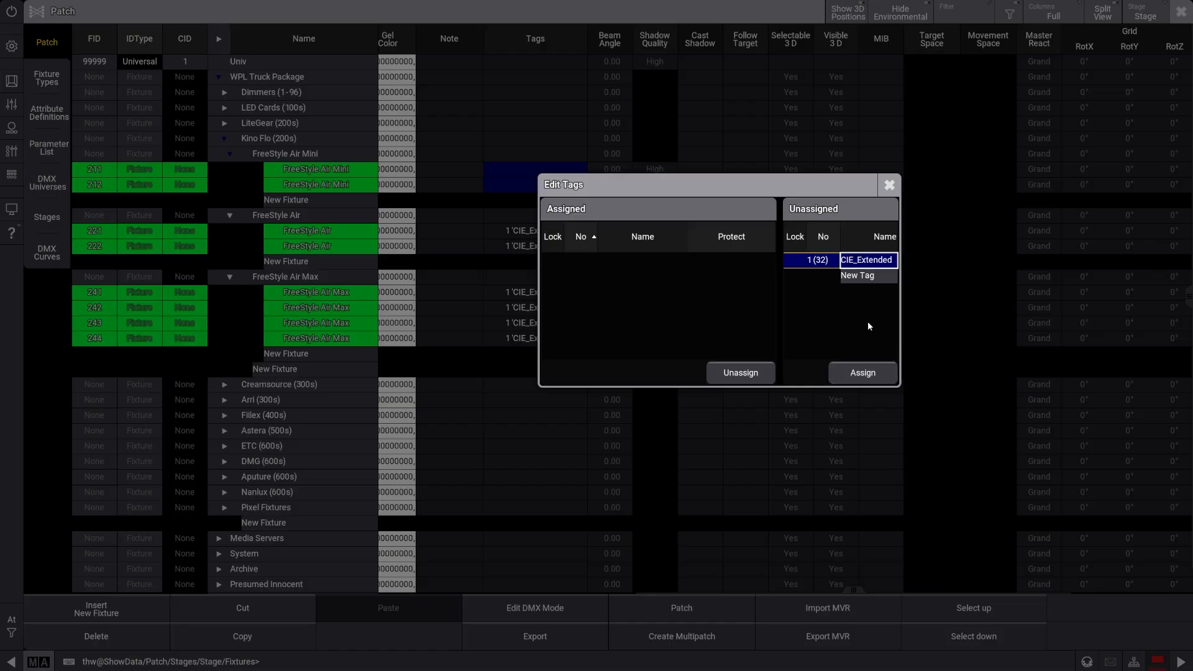
left_click(863, 372)
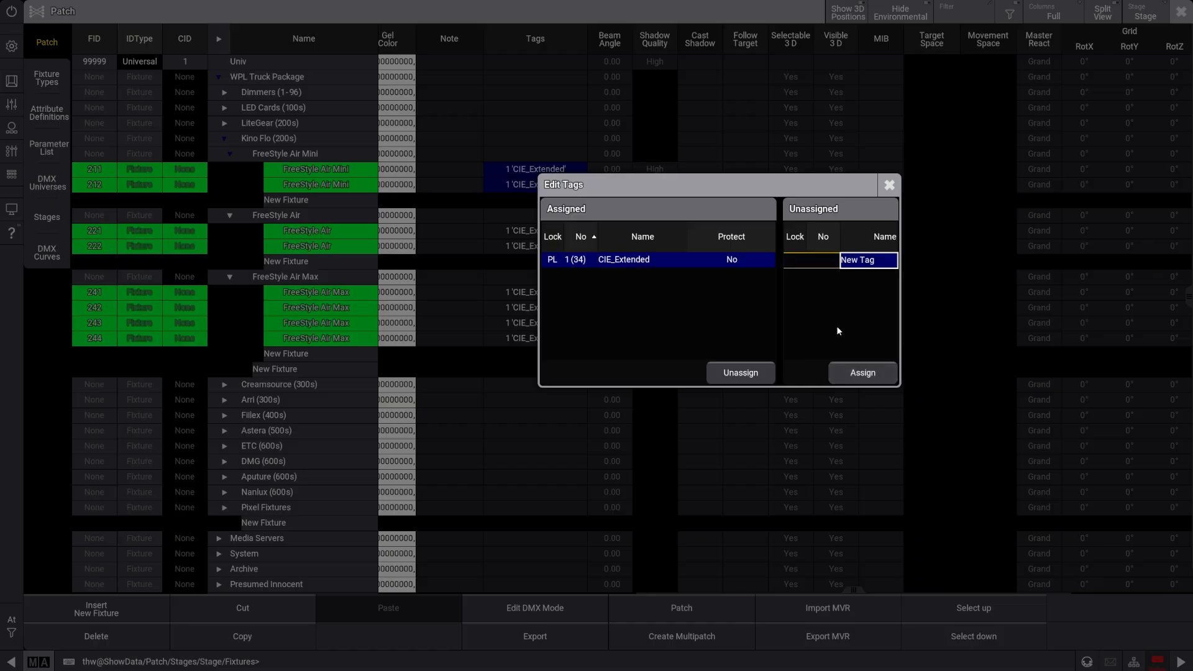
left_click(889, 184)
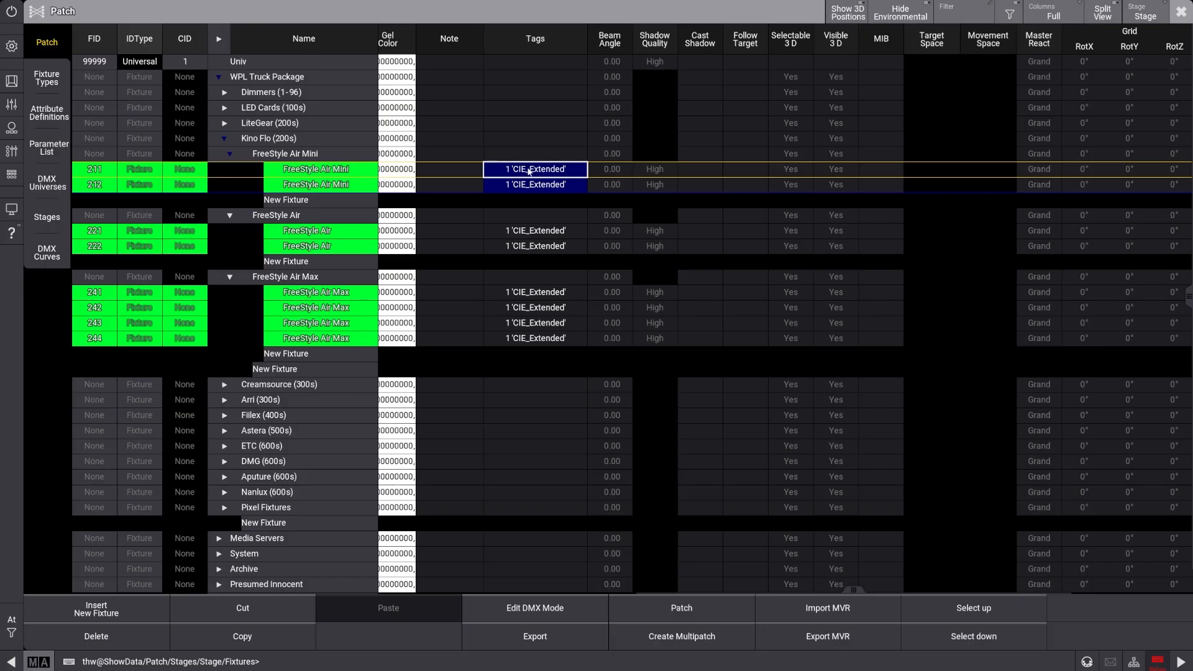
Select the tags of all the Kino Flo fixtures, and leave the patch with the changes saved
left_click_drag(530, 169, 551, 339)
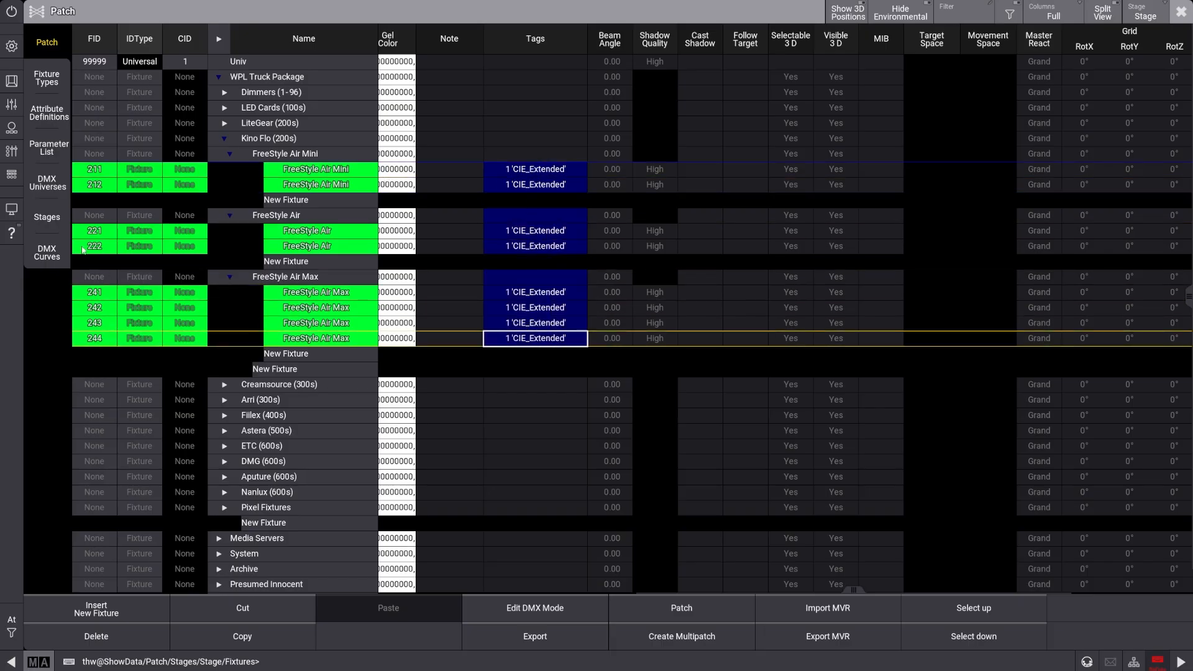
left_click(1181, 11)
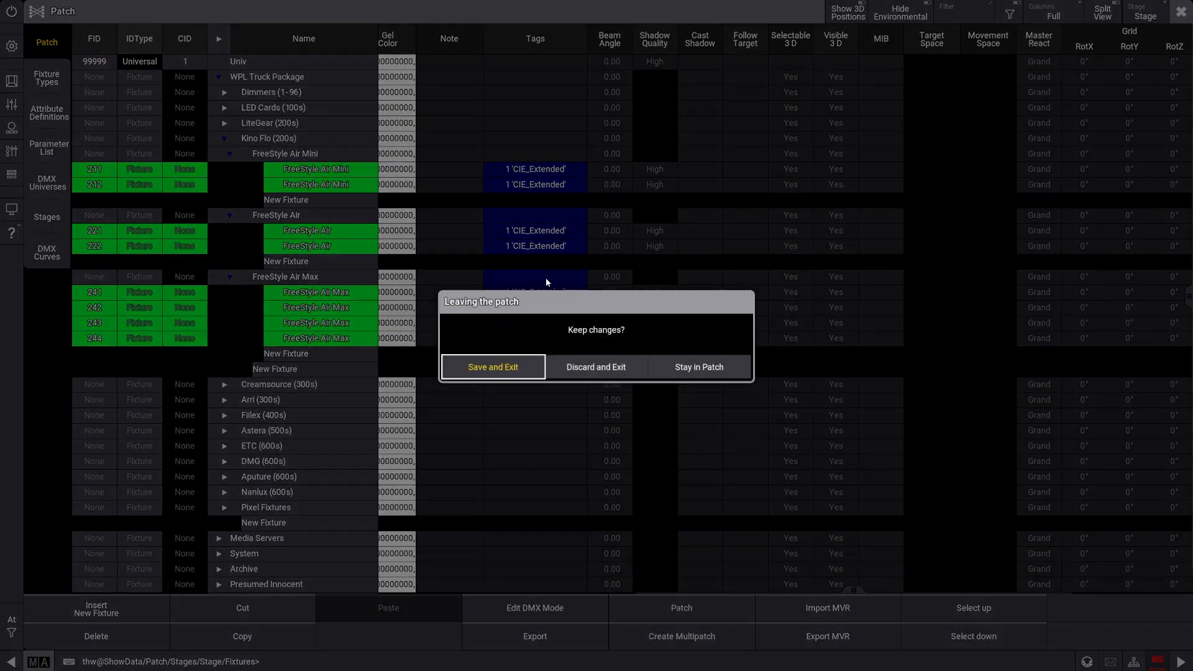
left_click(516, 365)
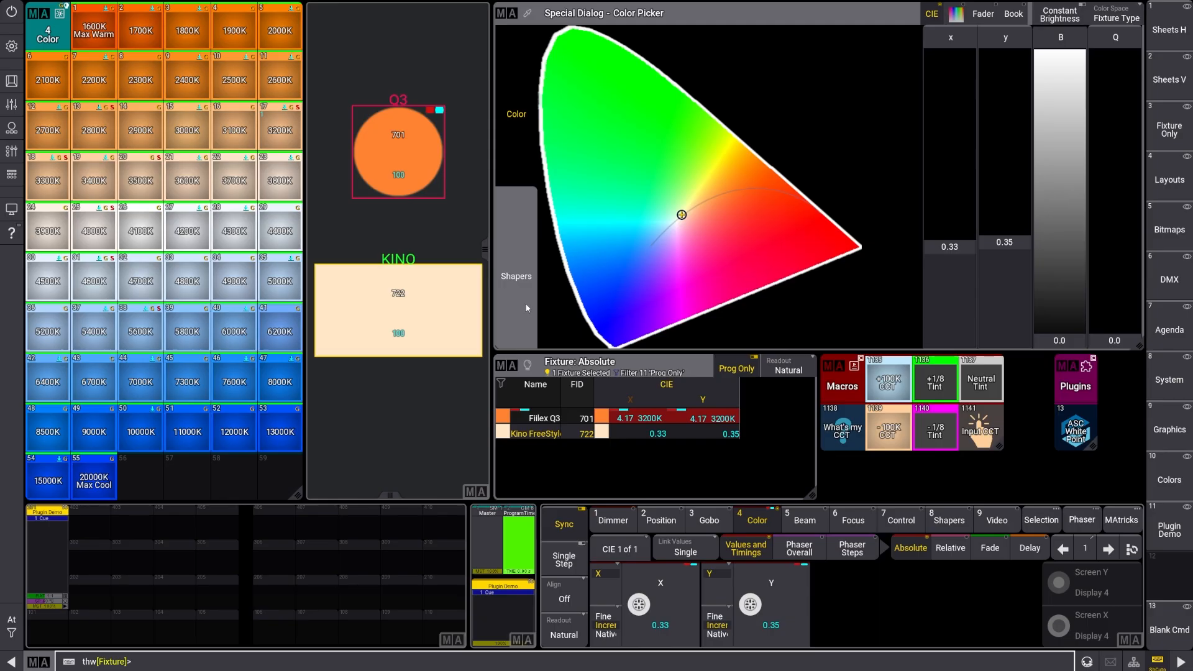
Nudge the Kino fixture's CCT up twice and down once with the 100 K macros
left_click(898, 386)
left_click(898, 386)
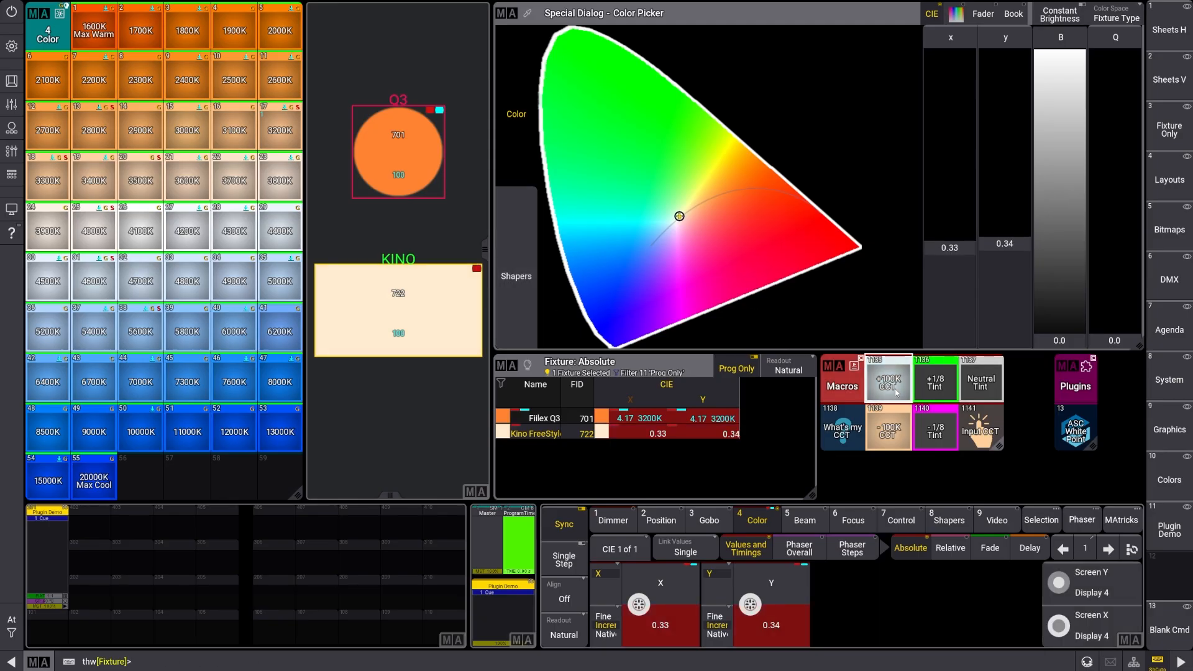
left_click(899, 385)
left_click(898, 385)
left_click(902, 431)
Set the Kino fixture to 3200 K with tint 0 using the Input CCT macro
left_click(981, 430)
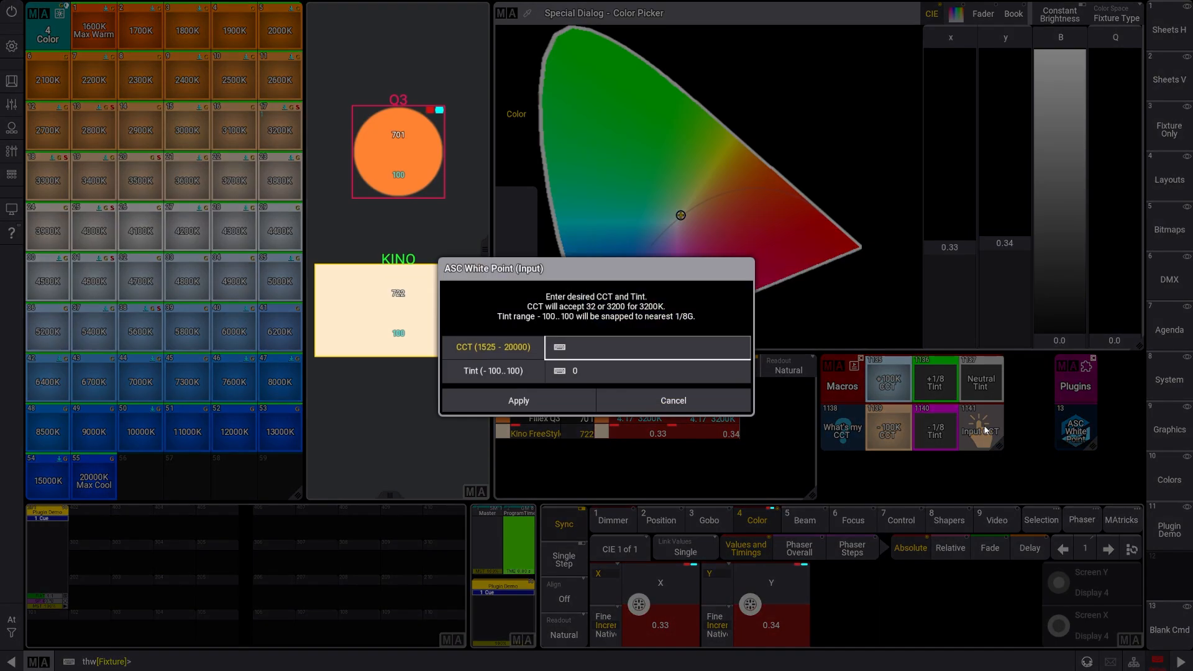
type("32")
key("Return")
key("Return")
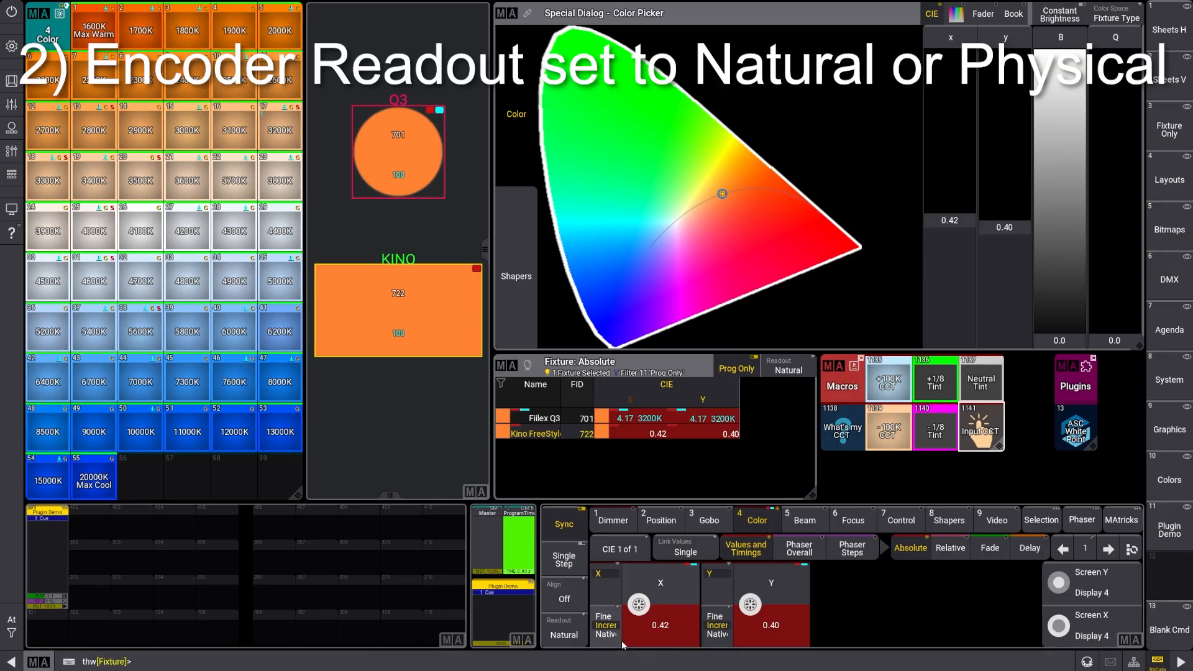
Switch the encoder readout to Physical and then Percent, and try the +100K CCT macro on the Kino fixture
left_click(574, 641)
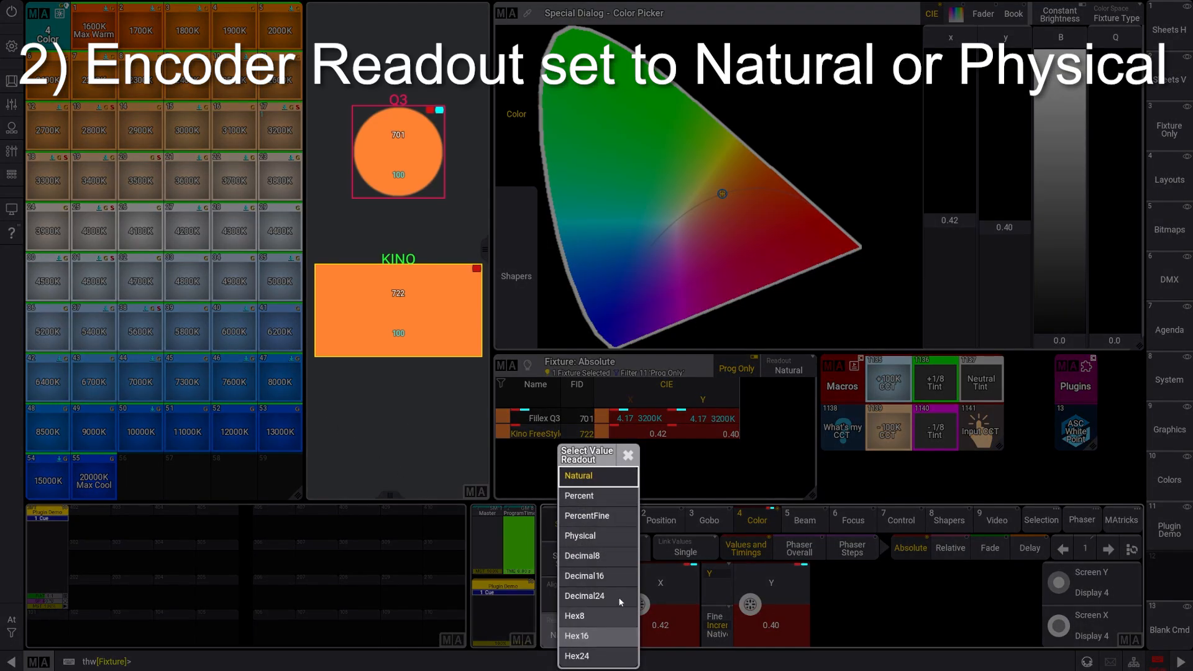
left_click(596, 538)
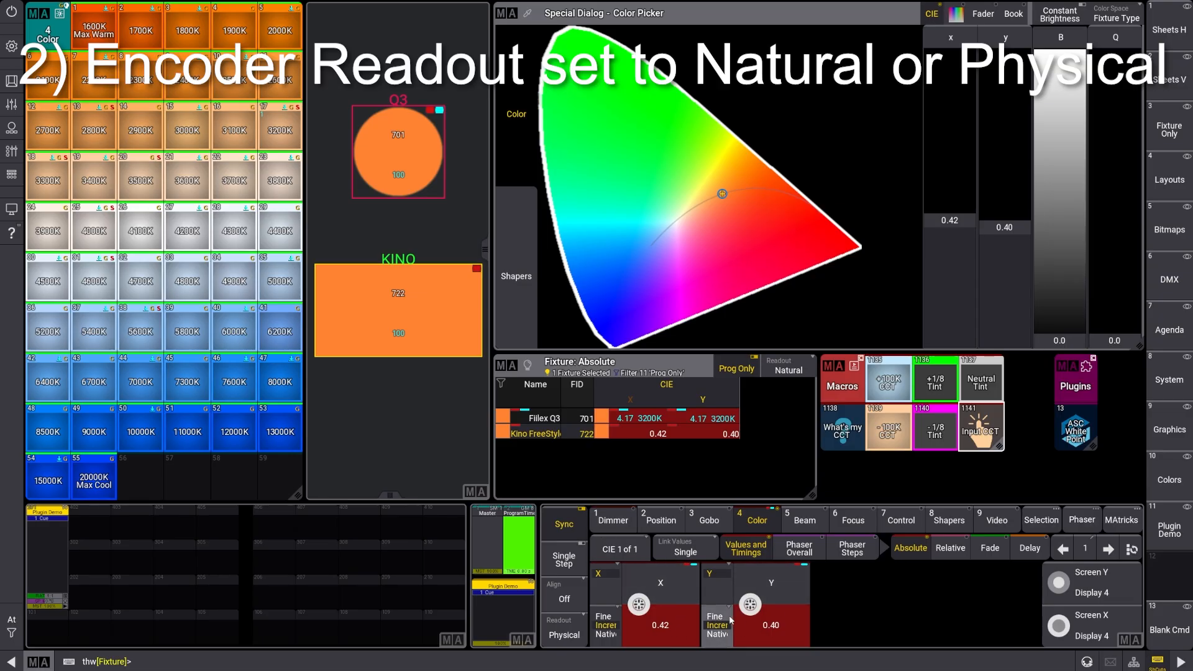
left_click(564, 631)
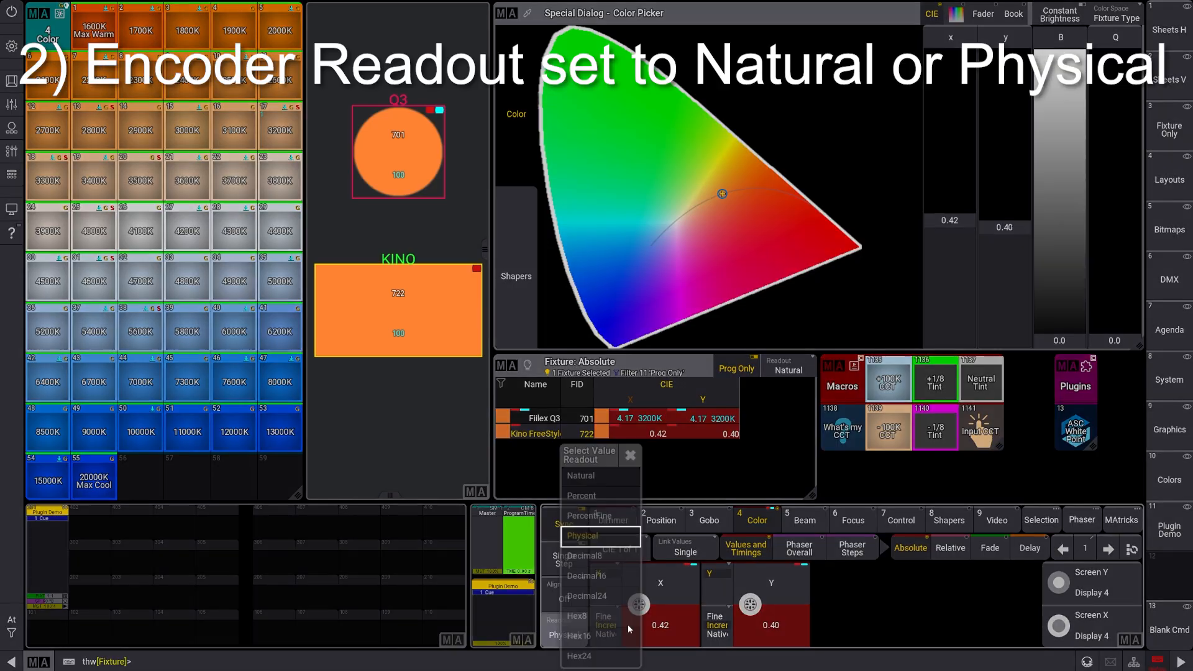
left_click(591, 497)
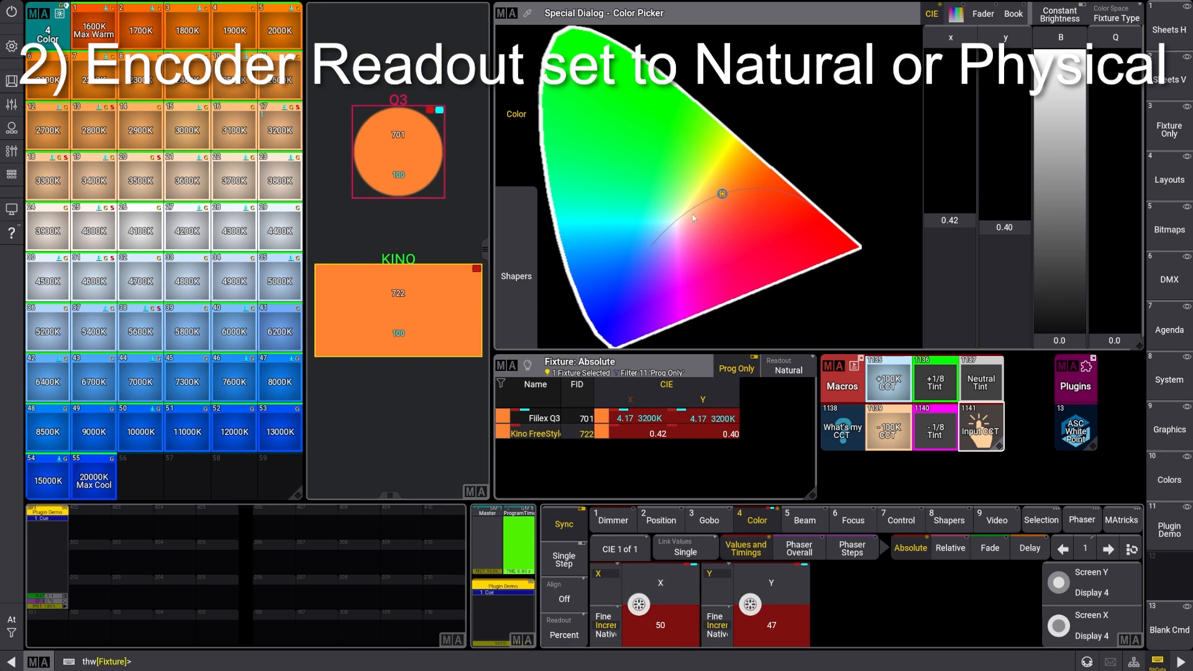
left_click(891, 398)
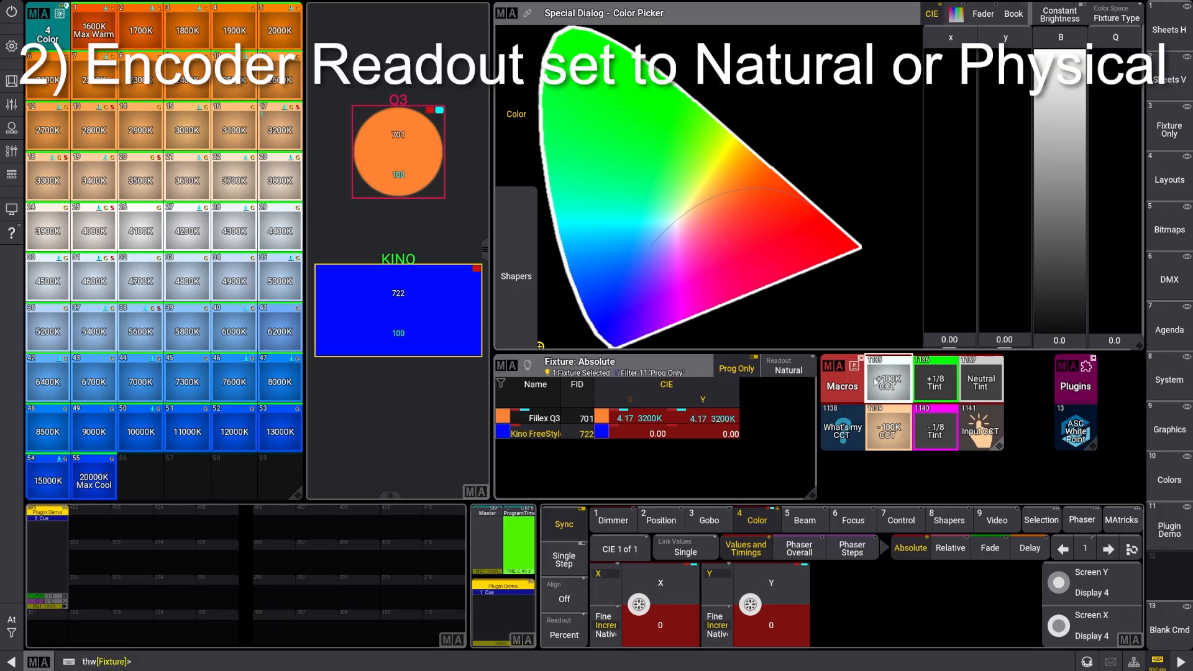
Set the encoder readout to Natural, and set the Kino fixture to 4800 K with tint 0 using Input CCT
left_click(564, 628)
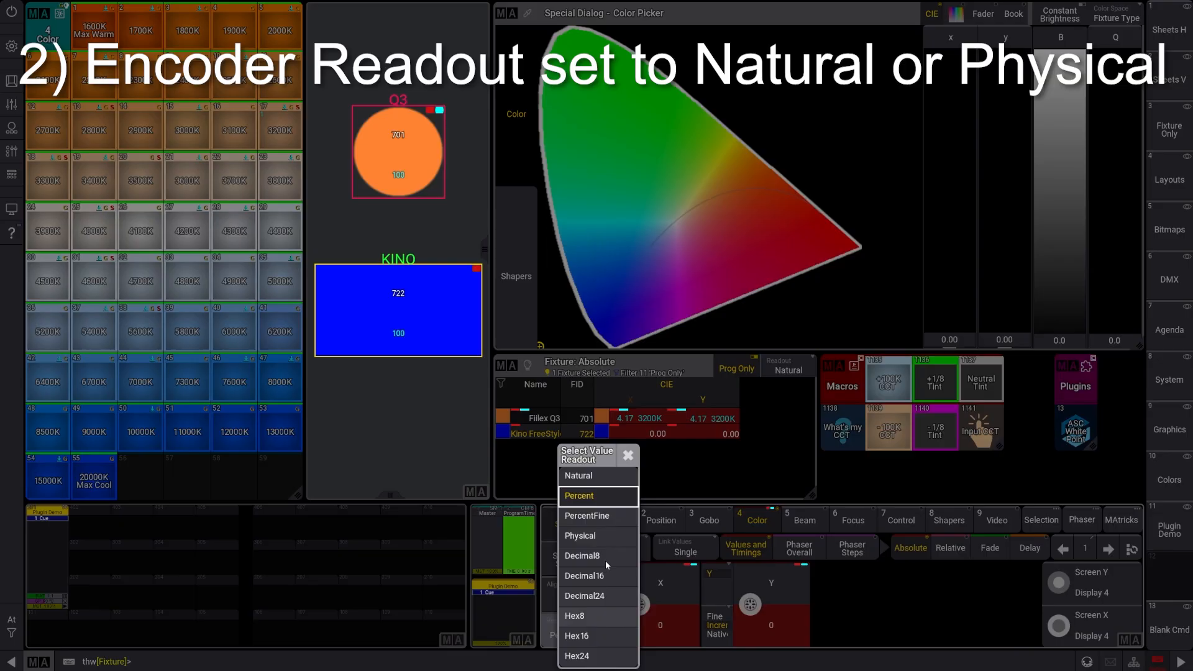
left_click(596, 476)
left_click(990, 437)
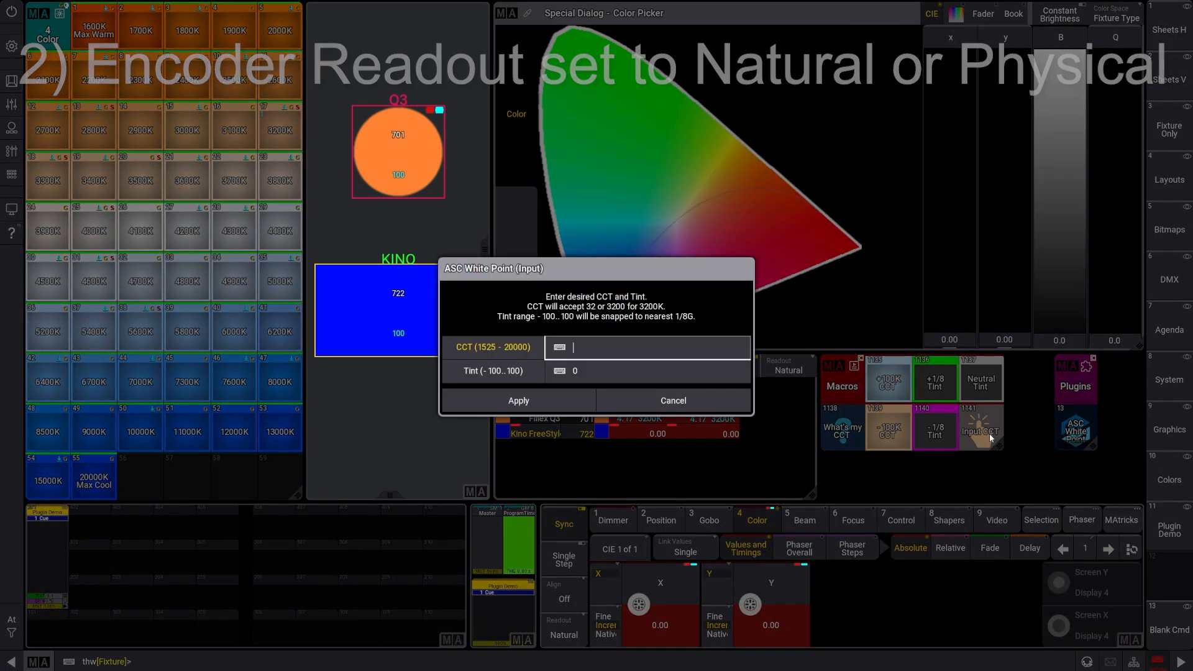
type("48")
key("Tab")
key("Tab")
key("Return")
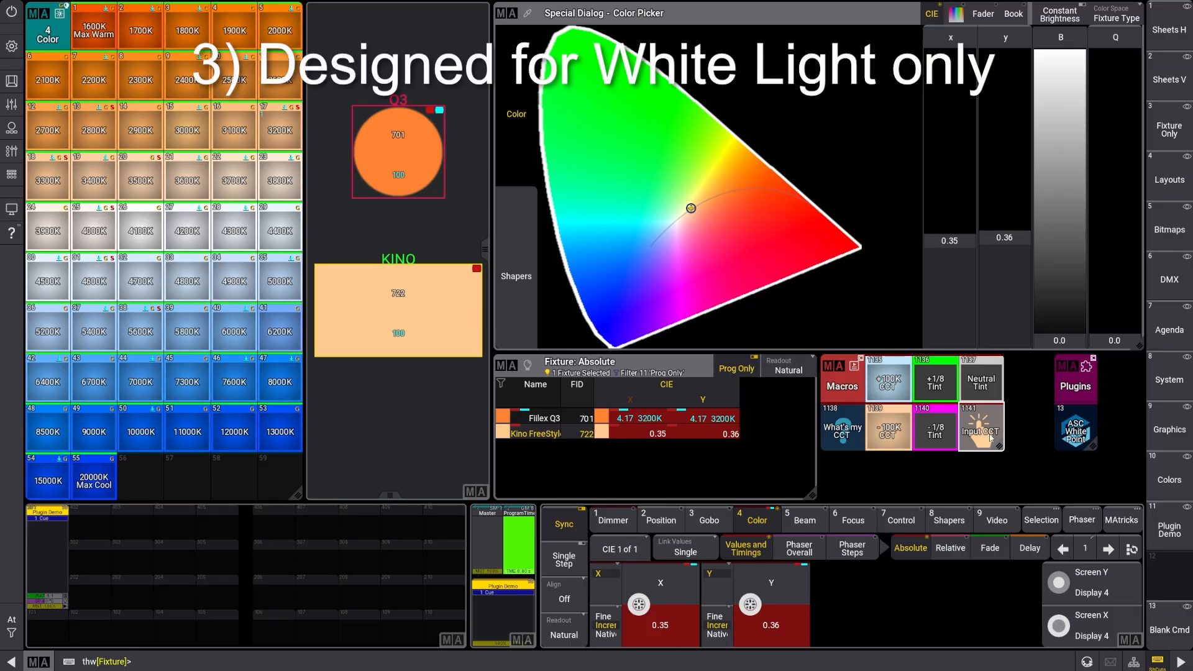
Switch to the Excel workbook to examine the white-light curves on the CIE Chart sheet, and return to grandMA3
key("alt+Tab")
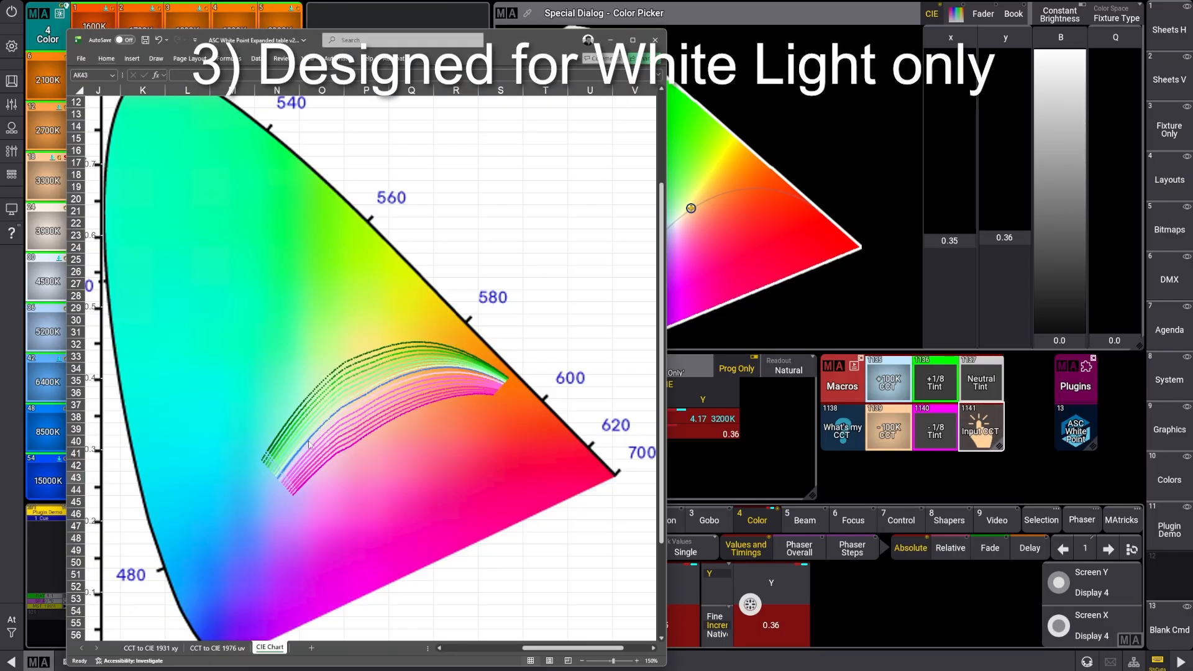
mouse_move(320, 408)
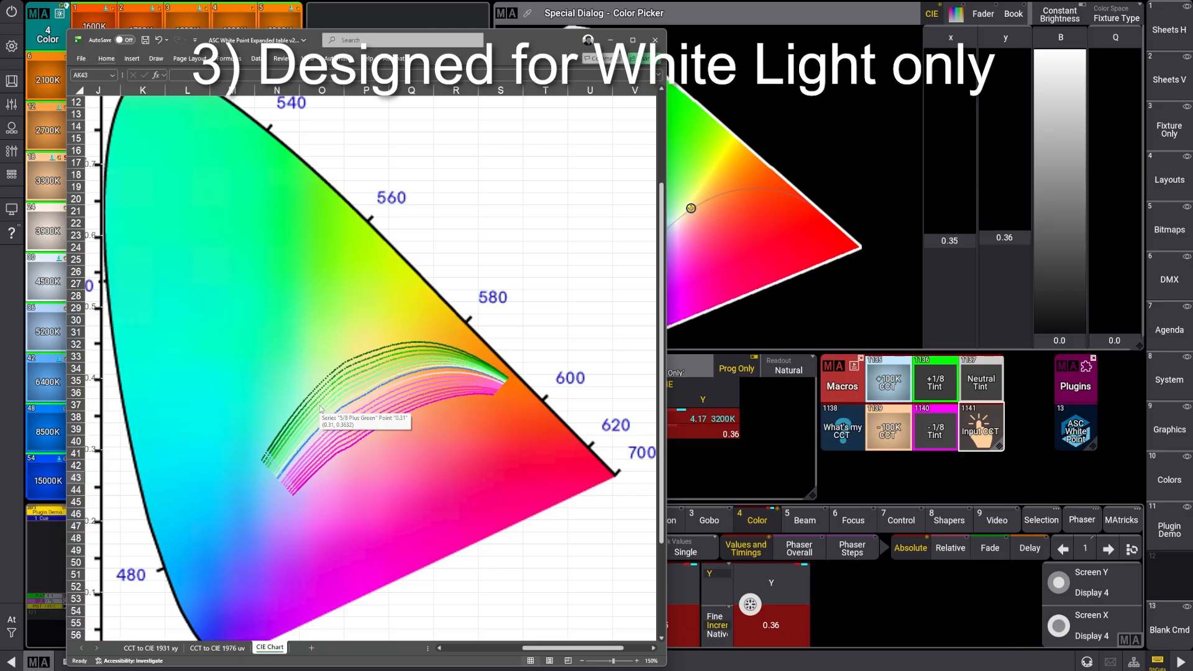
key("alt+Tab")
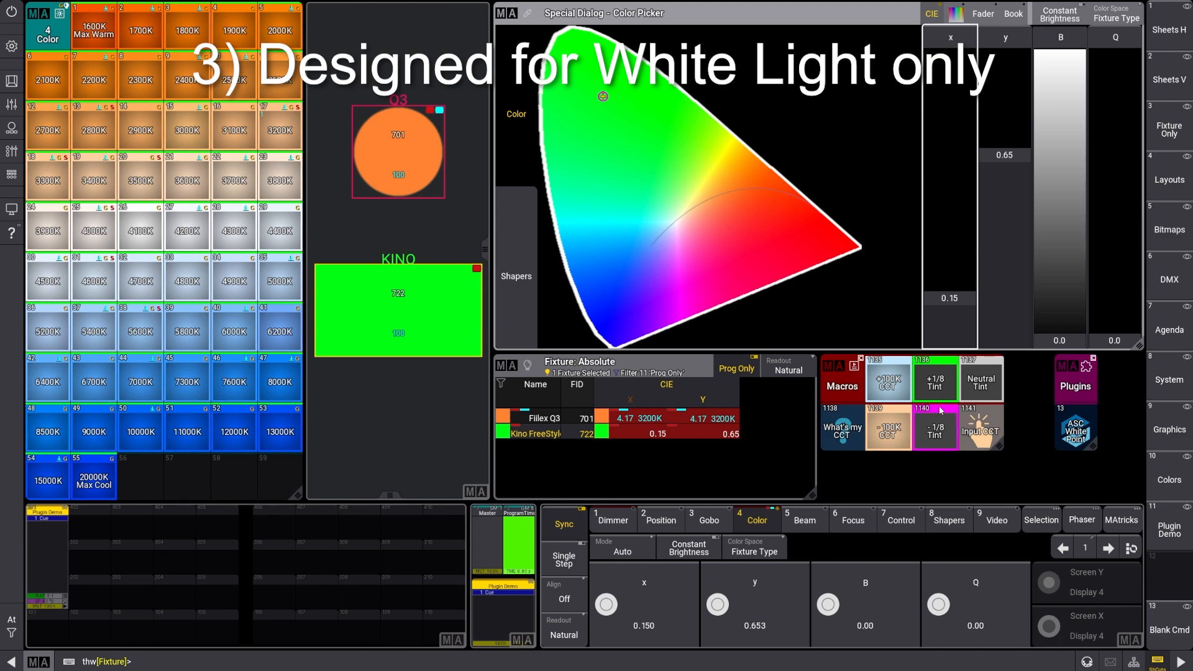
Try the +100K CCT macro on the Kino's saturated green, and check a magenta at about x 0.36, y 0.11 with What's my CCT
left_click(907, 391)
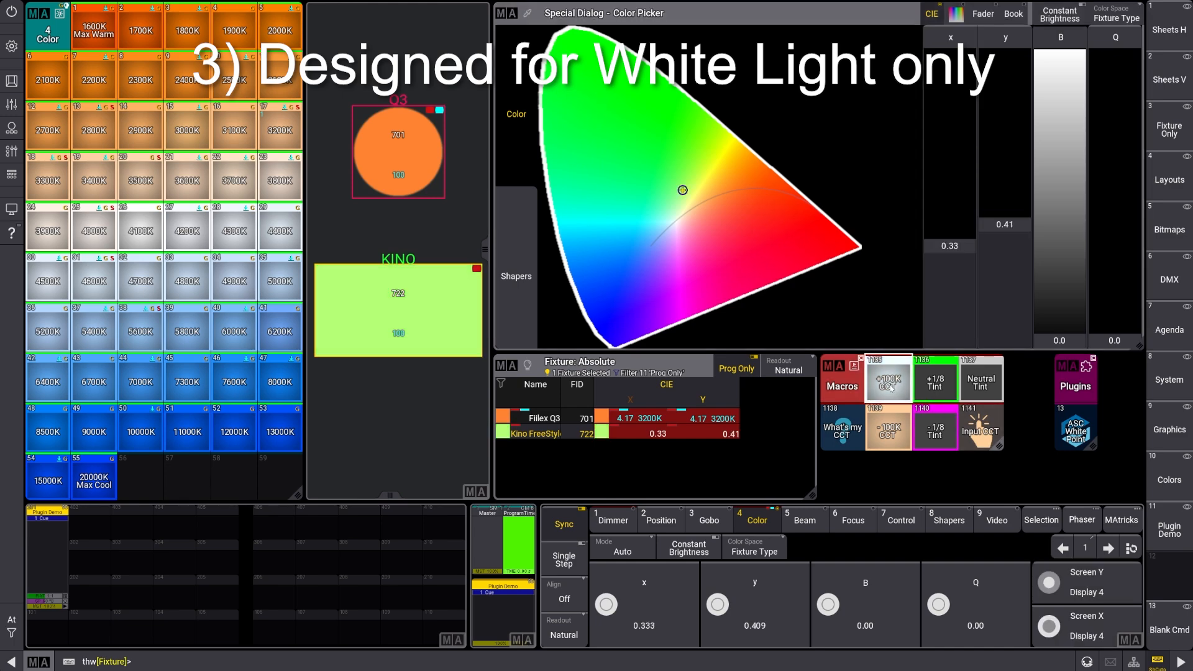
left_click(697, 311)
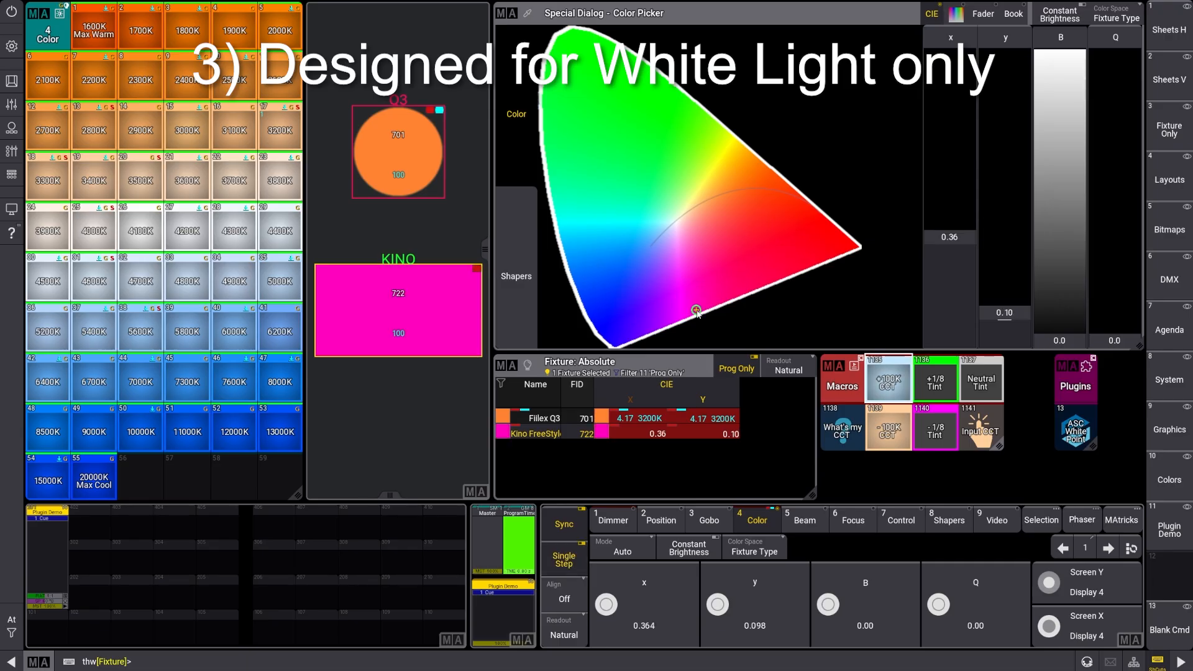
left_click_drag(698, 313, 833, 302)
left_click(836, 441)
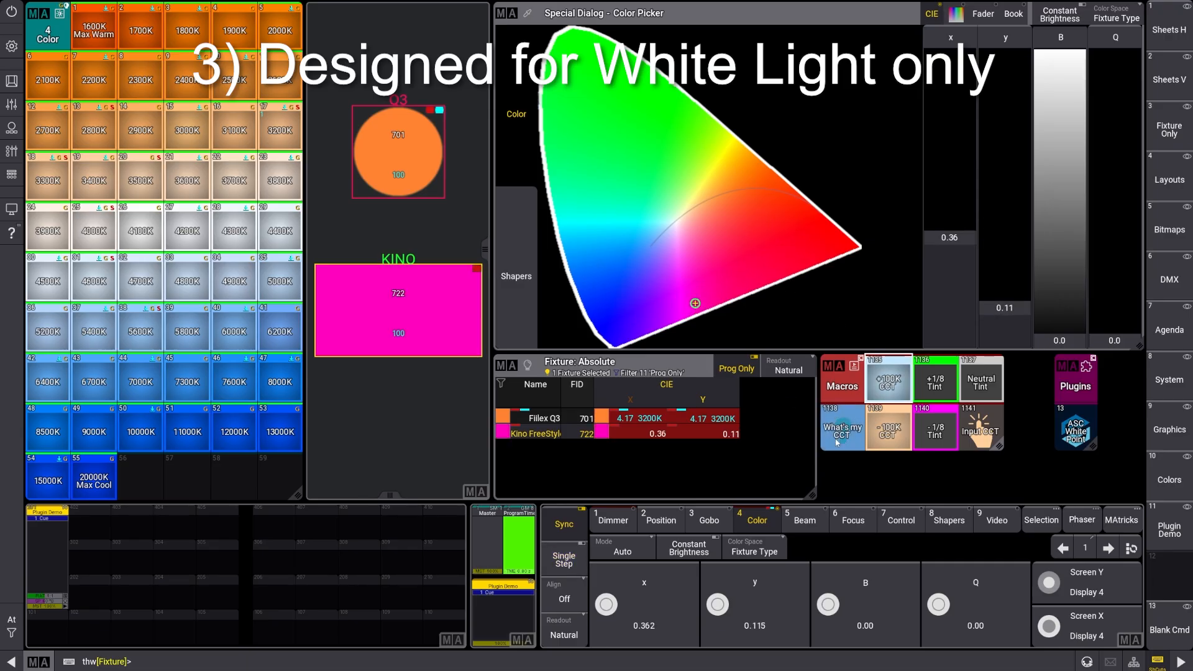